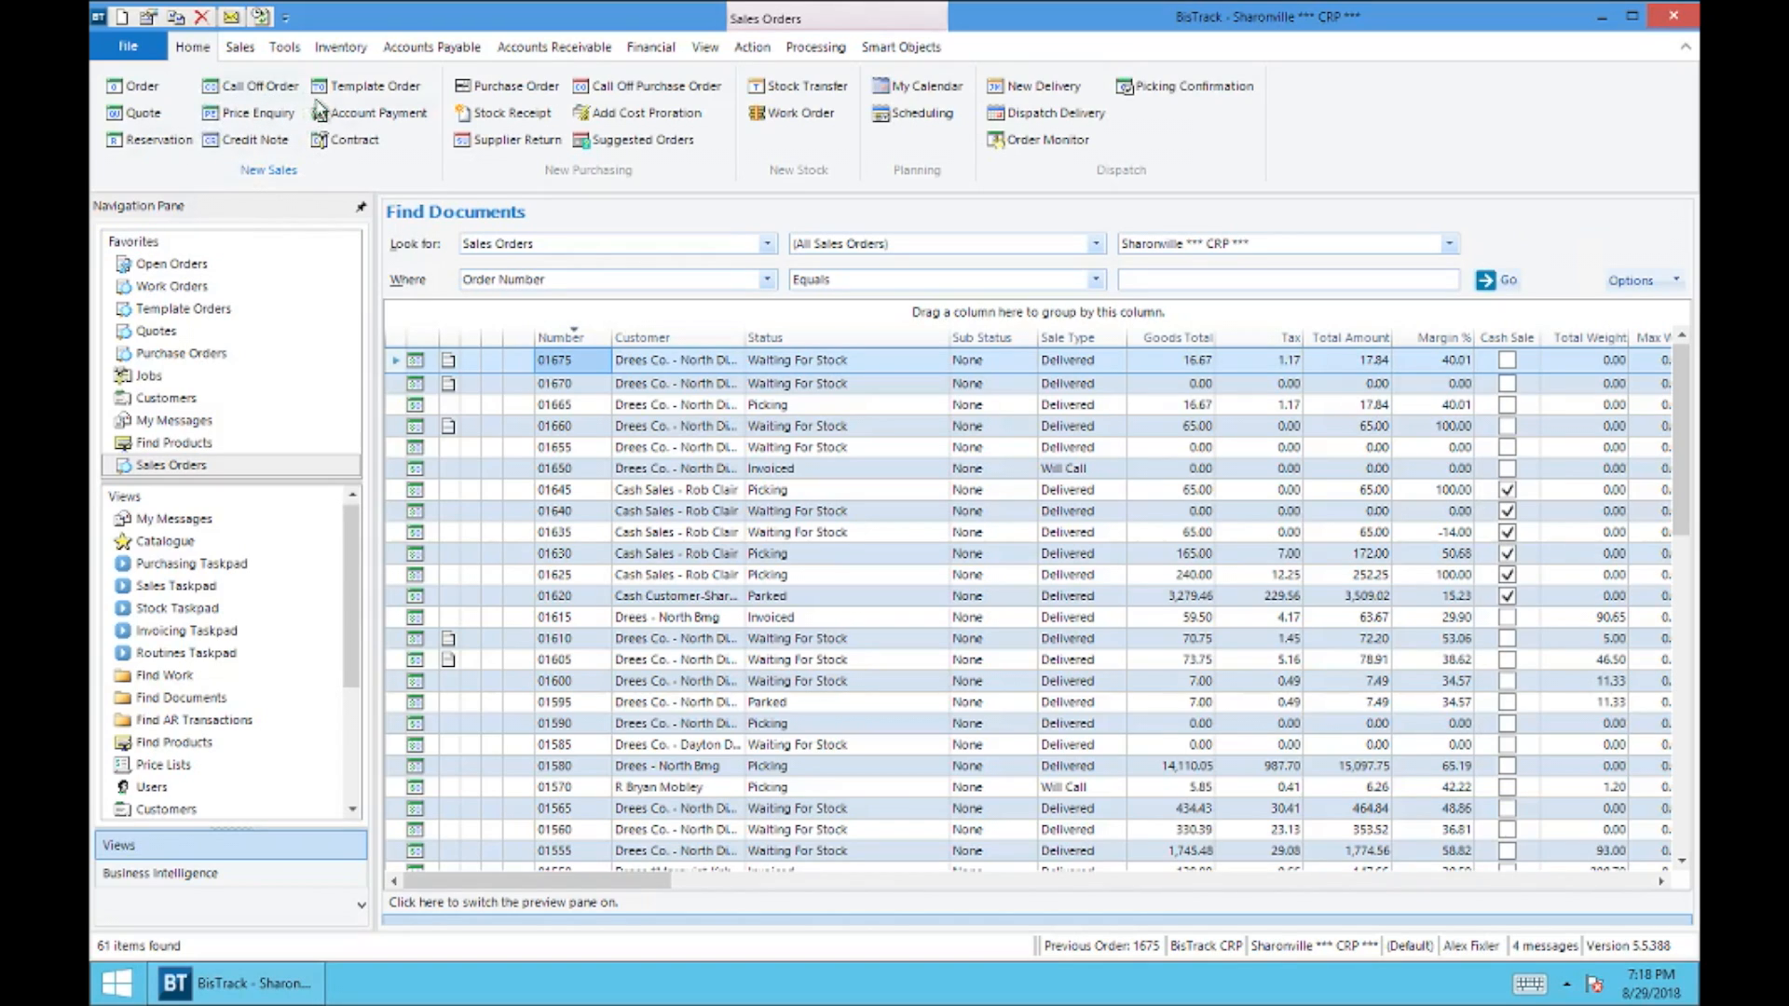
# Step: Open the Invoice Browser and list the released invoices for the Sharonville branch
pyautogui.click(240, 49)
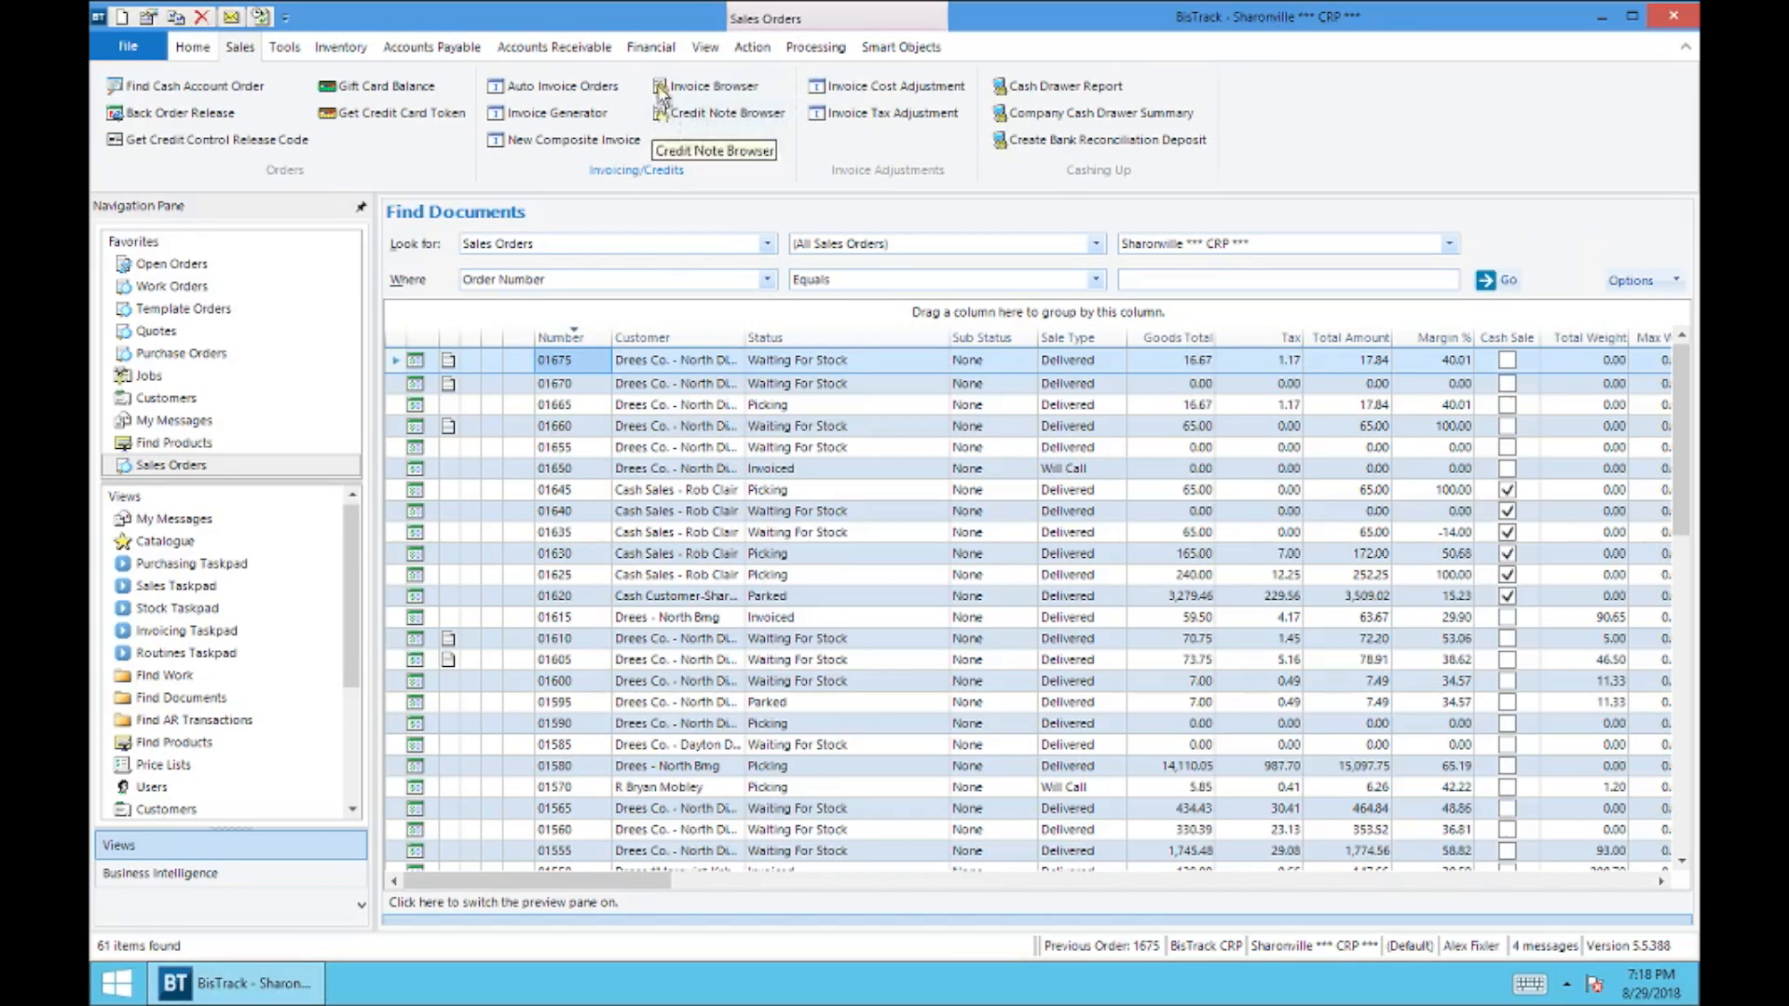
pyautogui.click(715, 88)
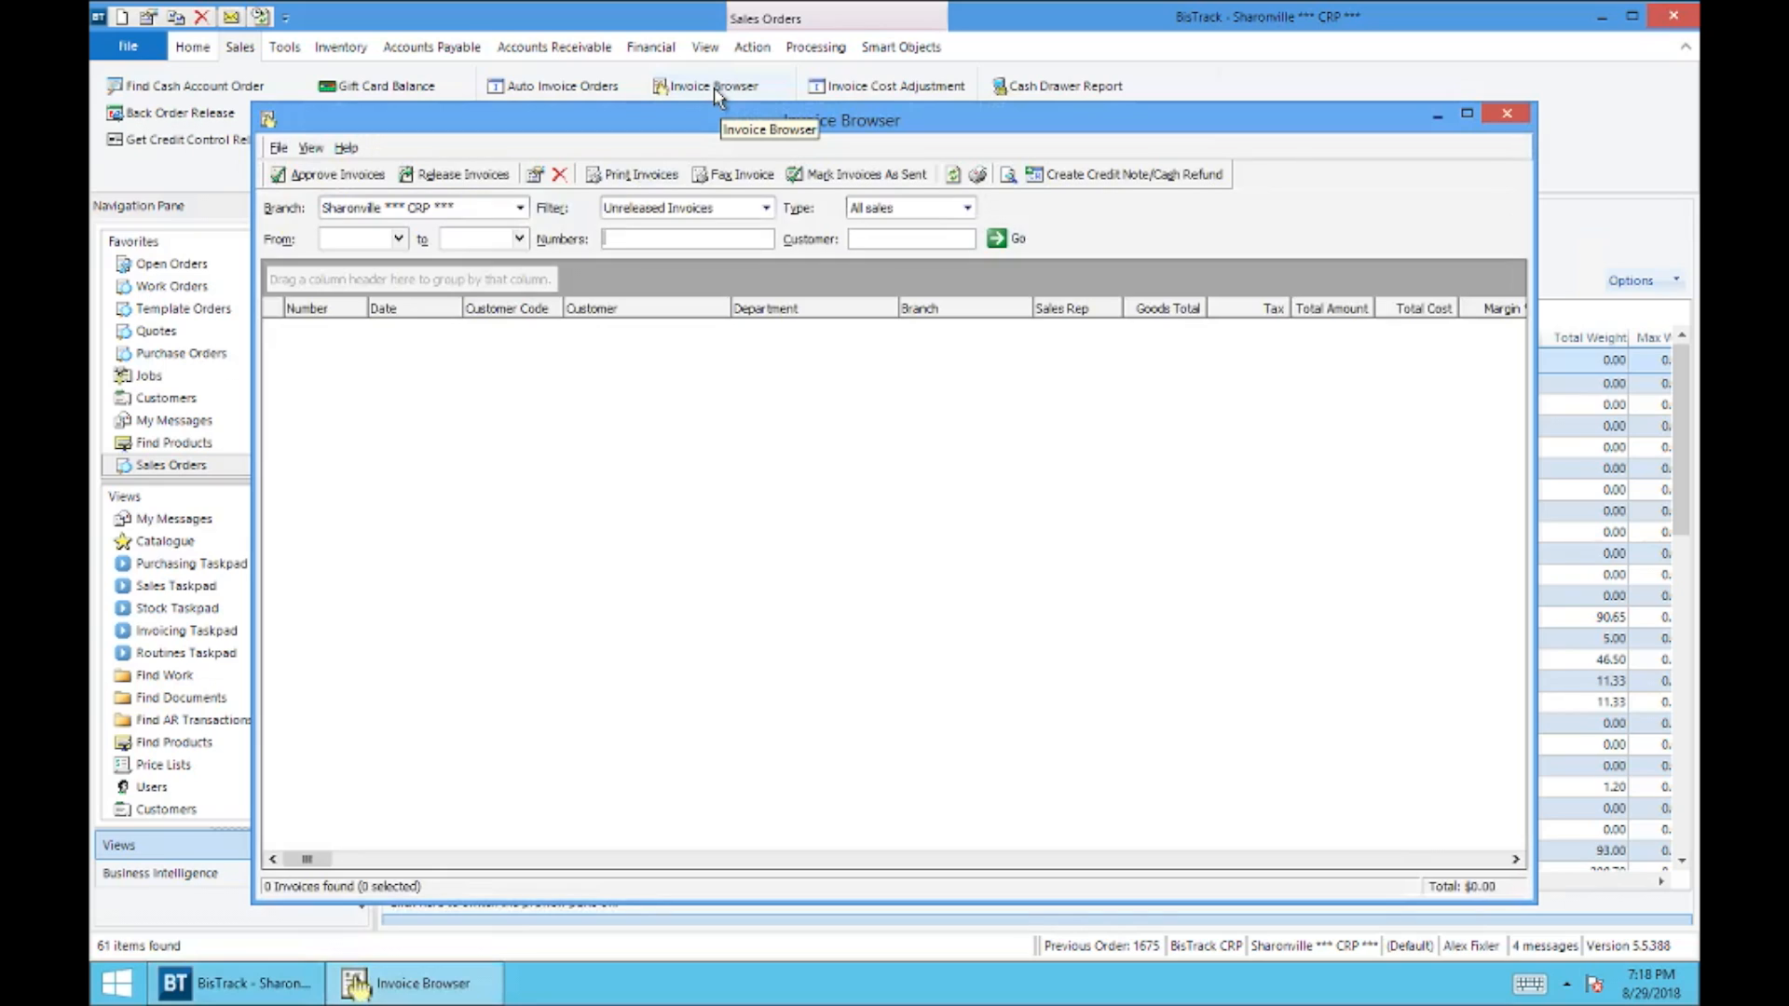
pyautogui.click(765, 208)
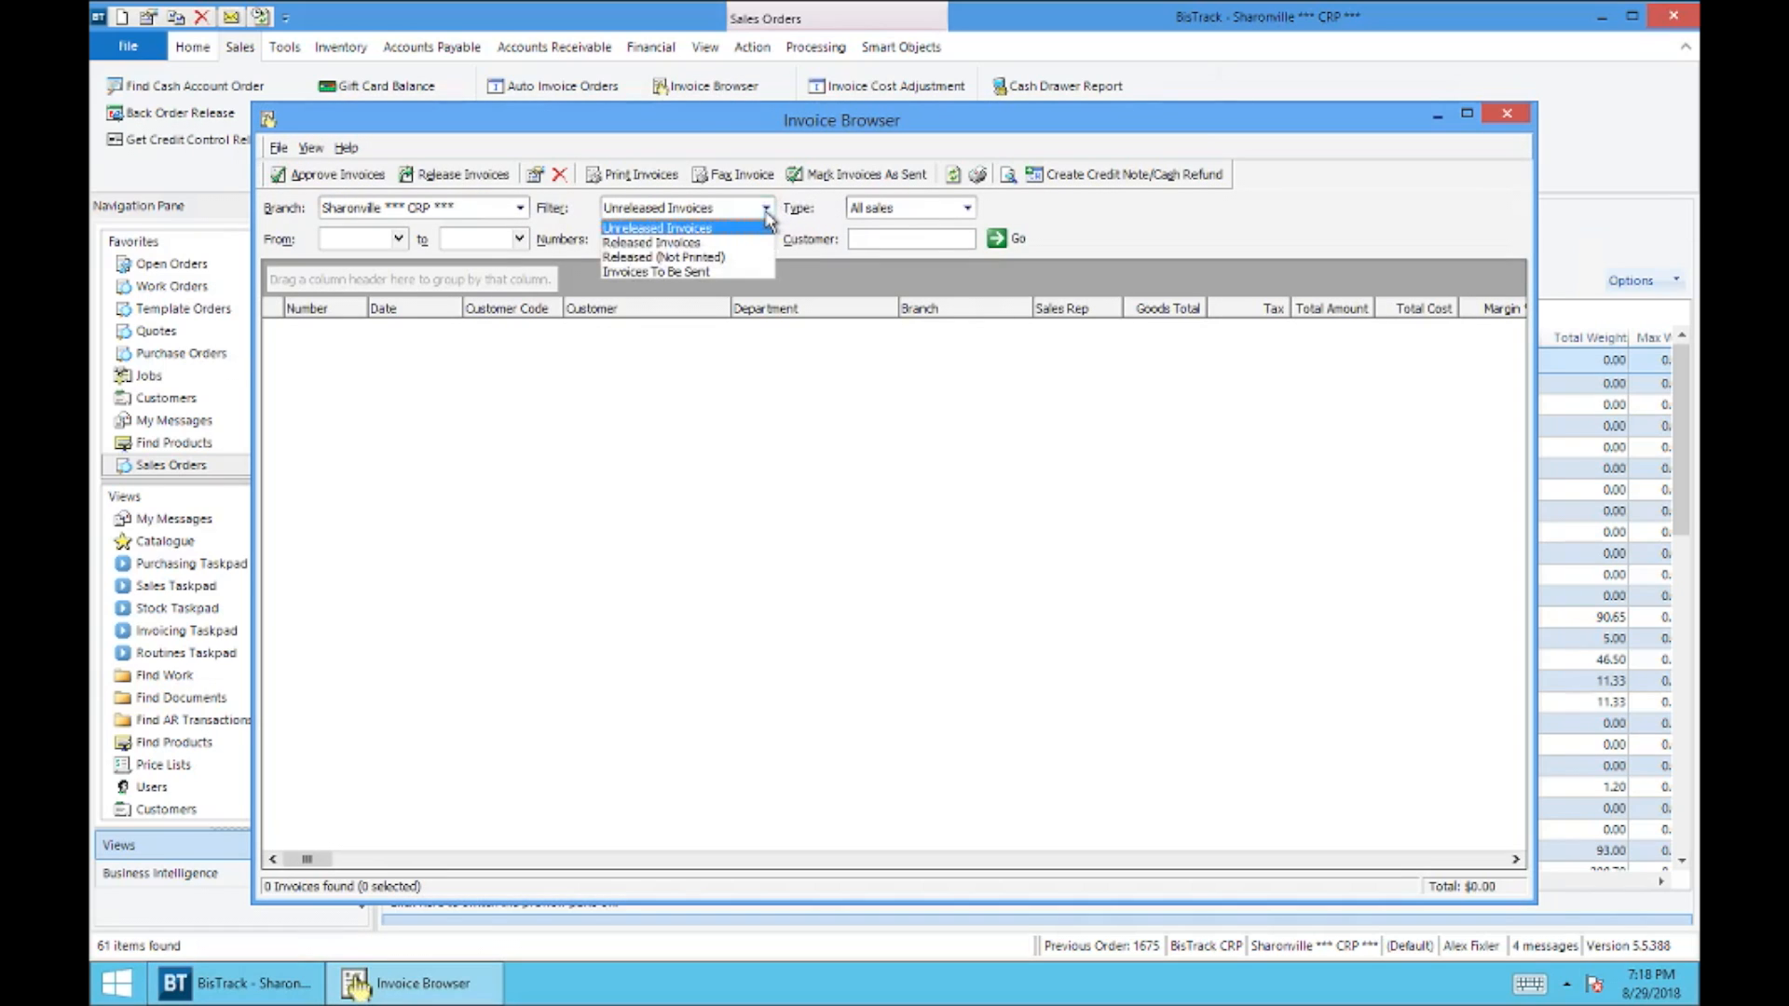
pyautogui.click(682, 243)
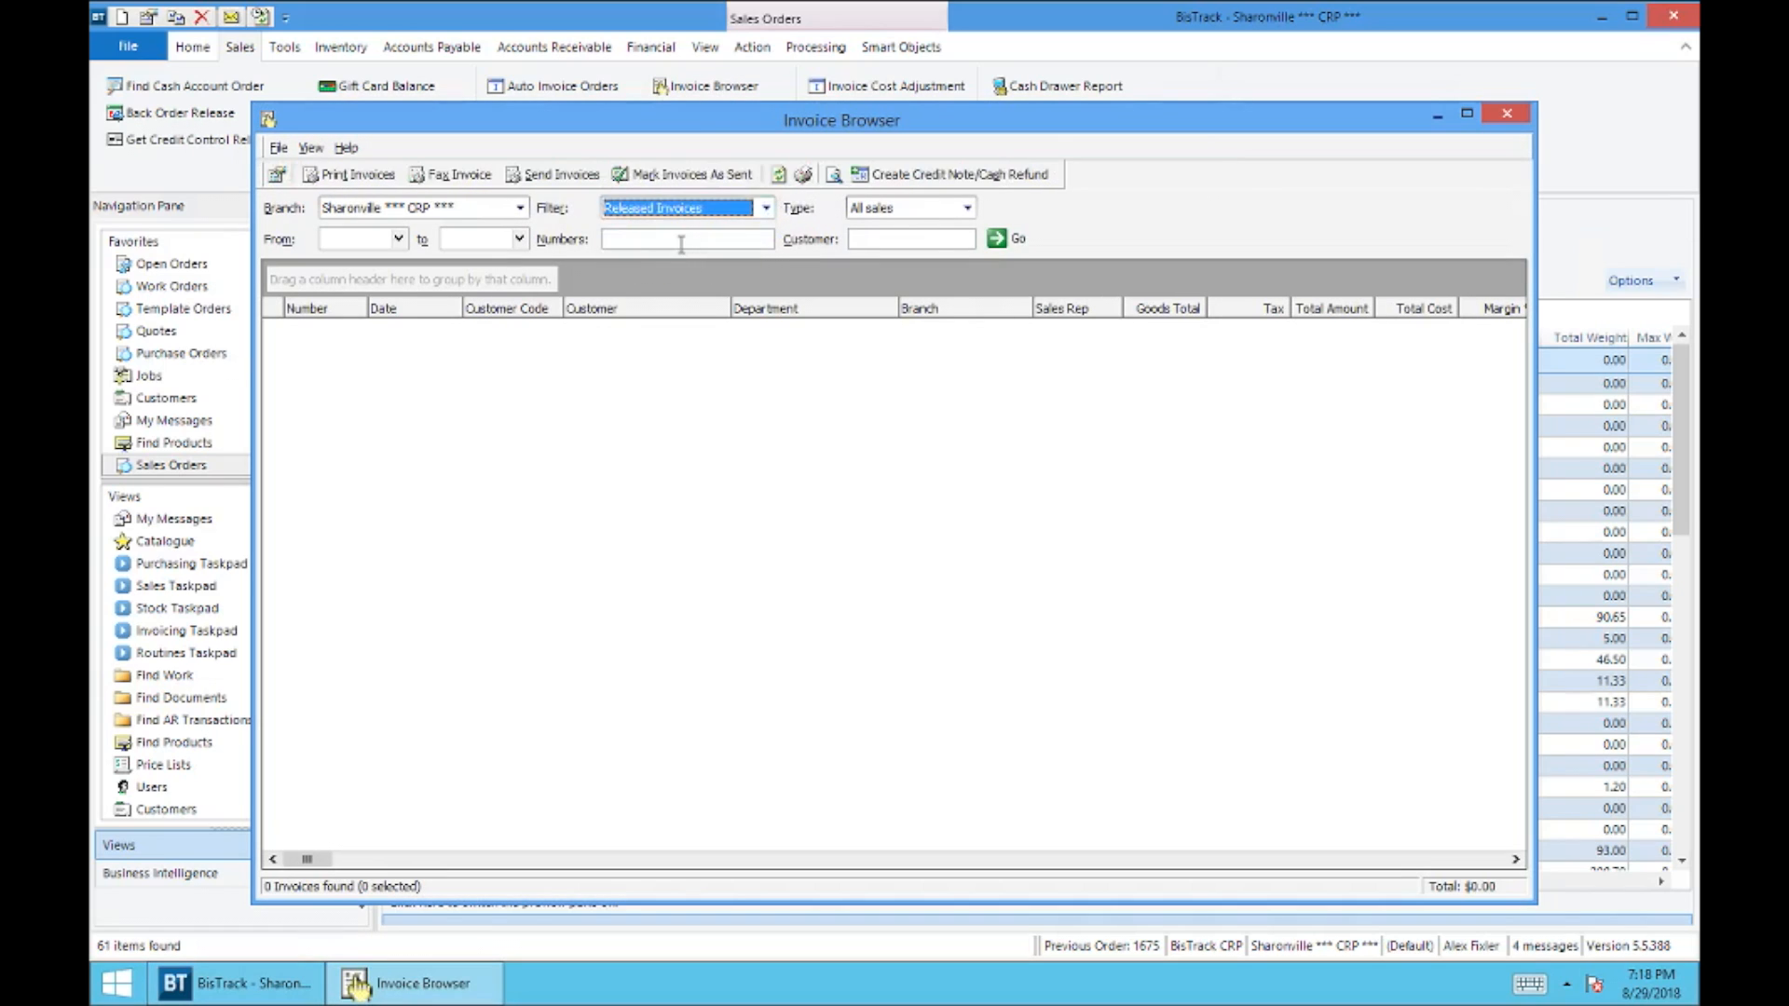
pyautogui.click(1017, 244)
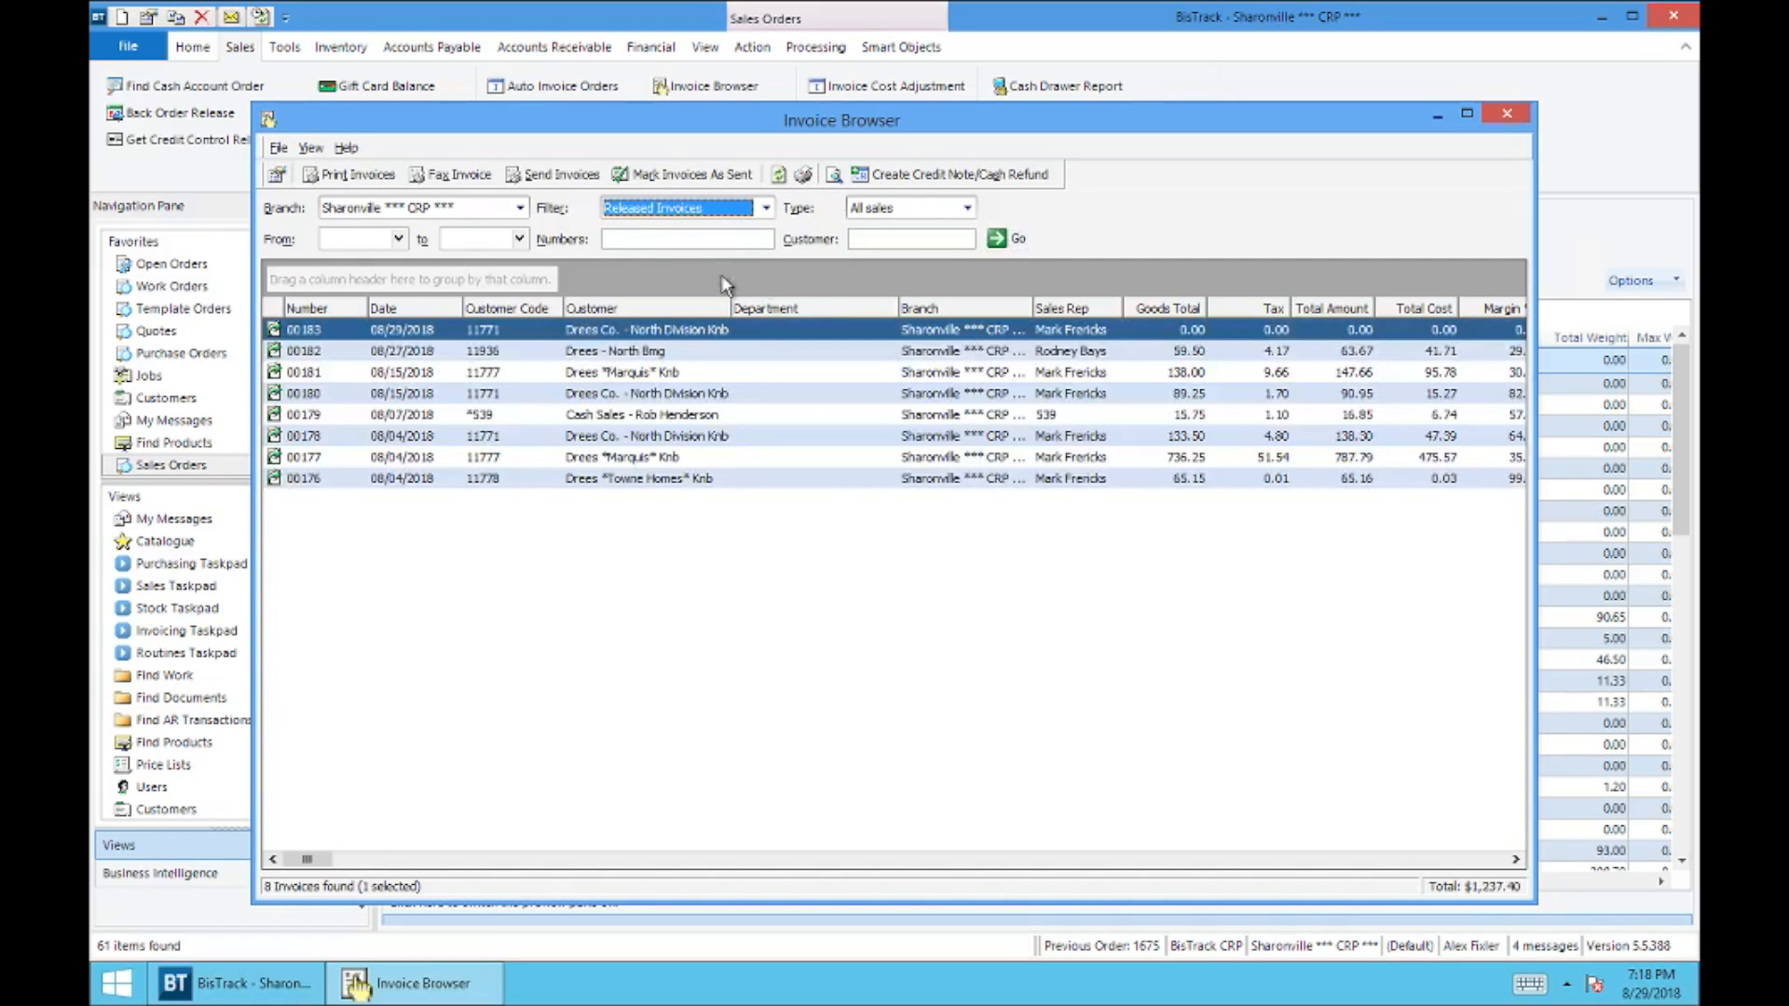
# Step: Create a credit note/cash refund from the Drees - North Bmg invoice dated 08/27/2018
pyautogui.click(647, 243)
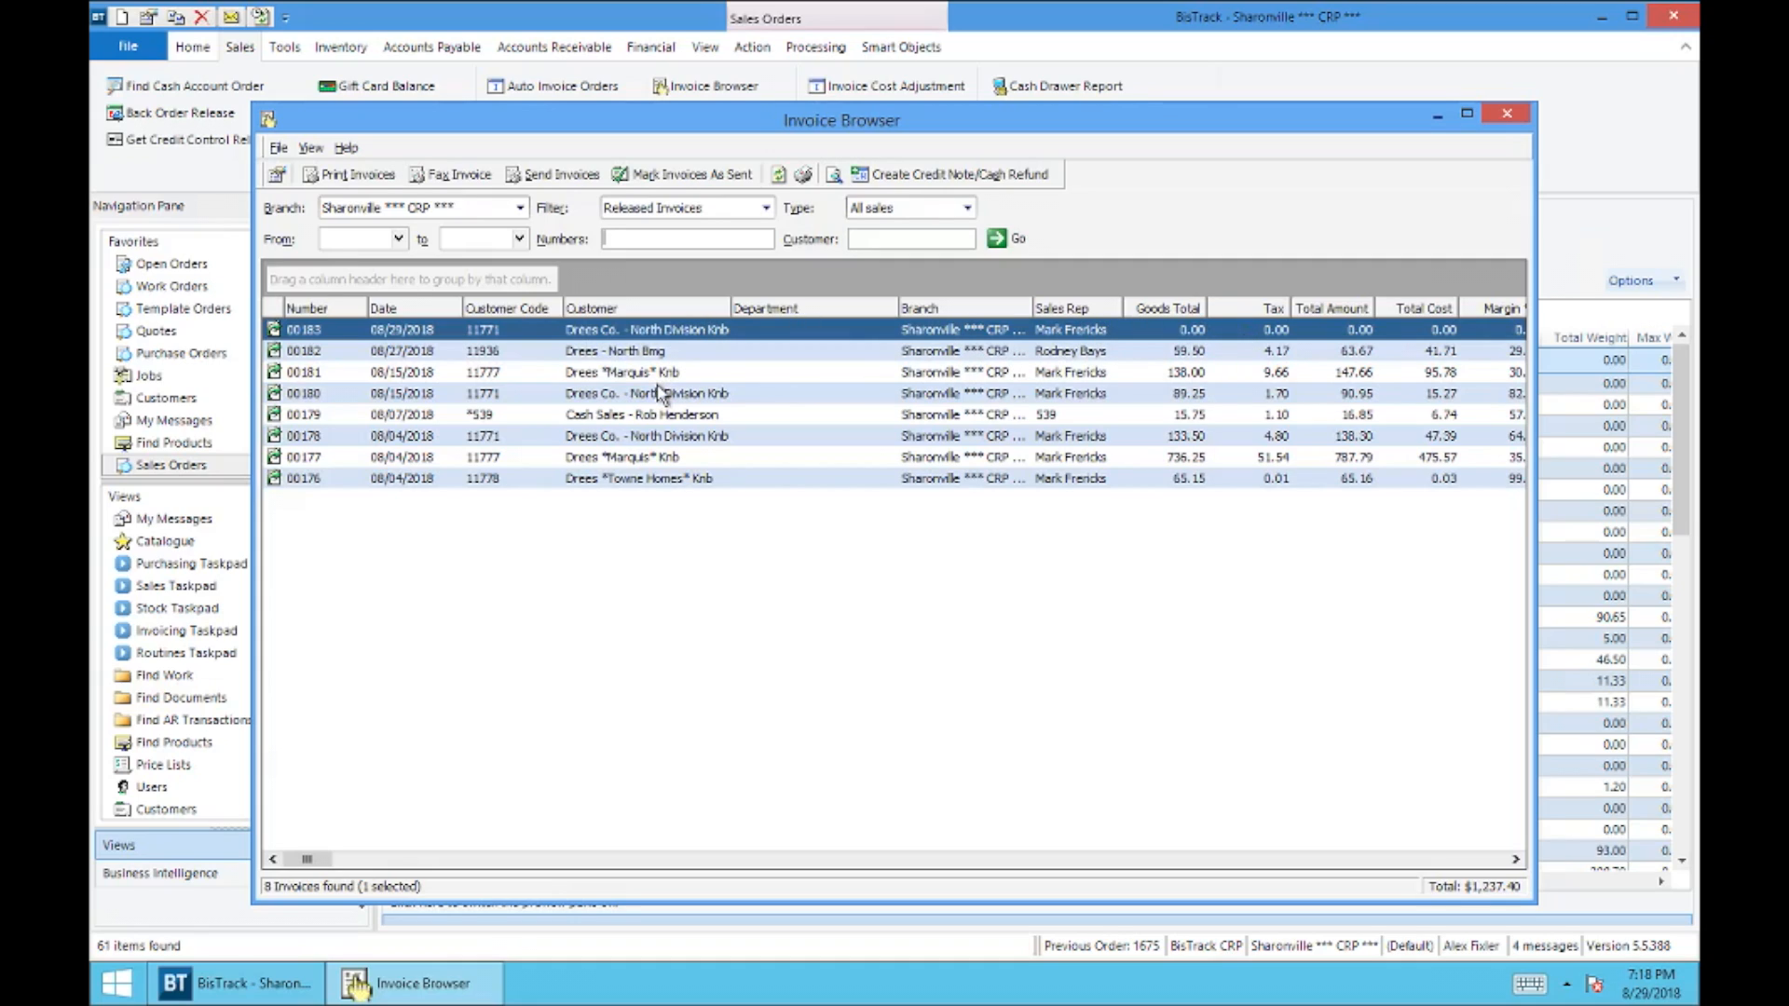
pyautogui.click(623, 355)
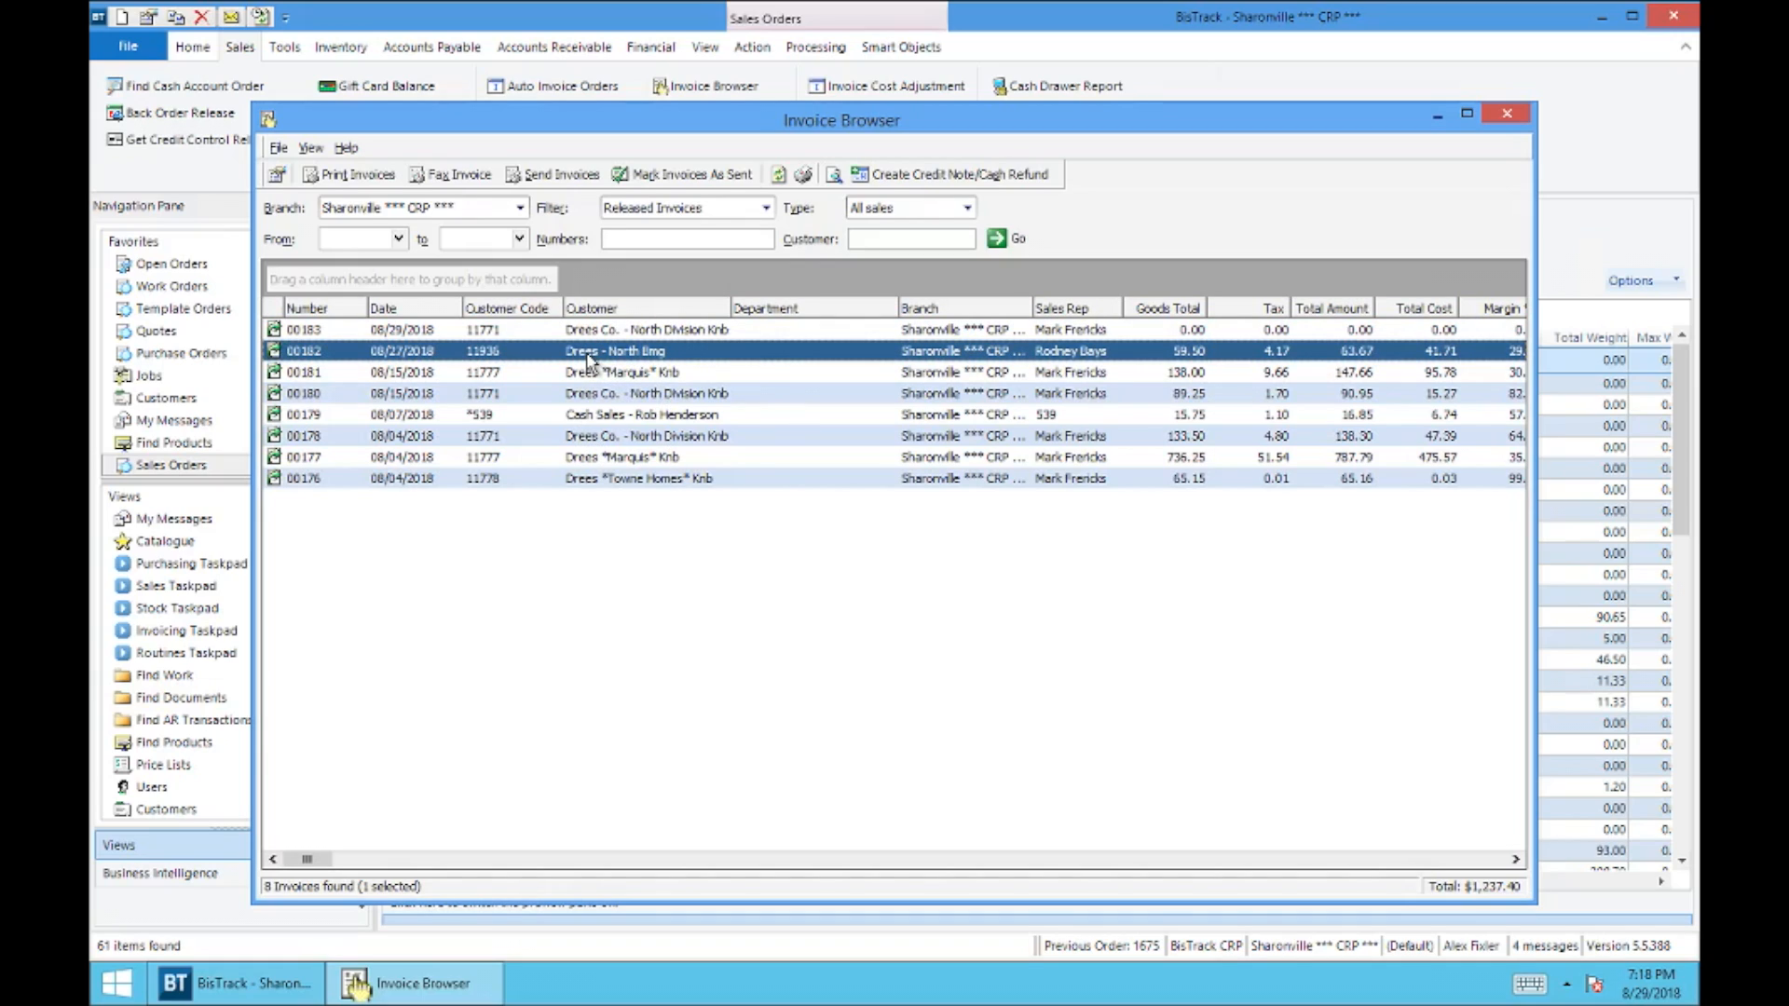
pyautogui.click(909, 184)
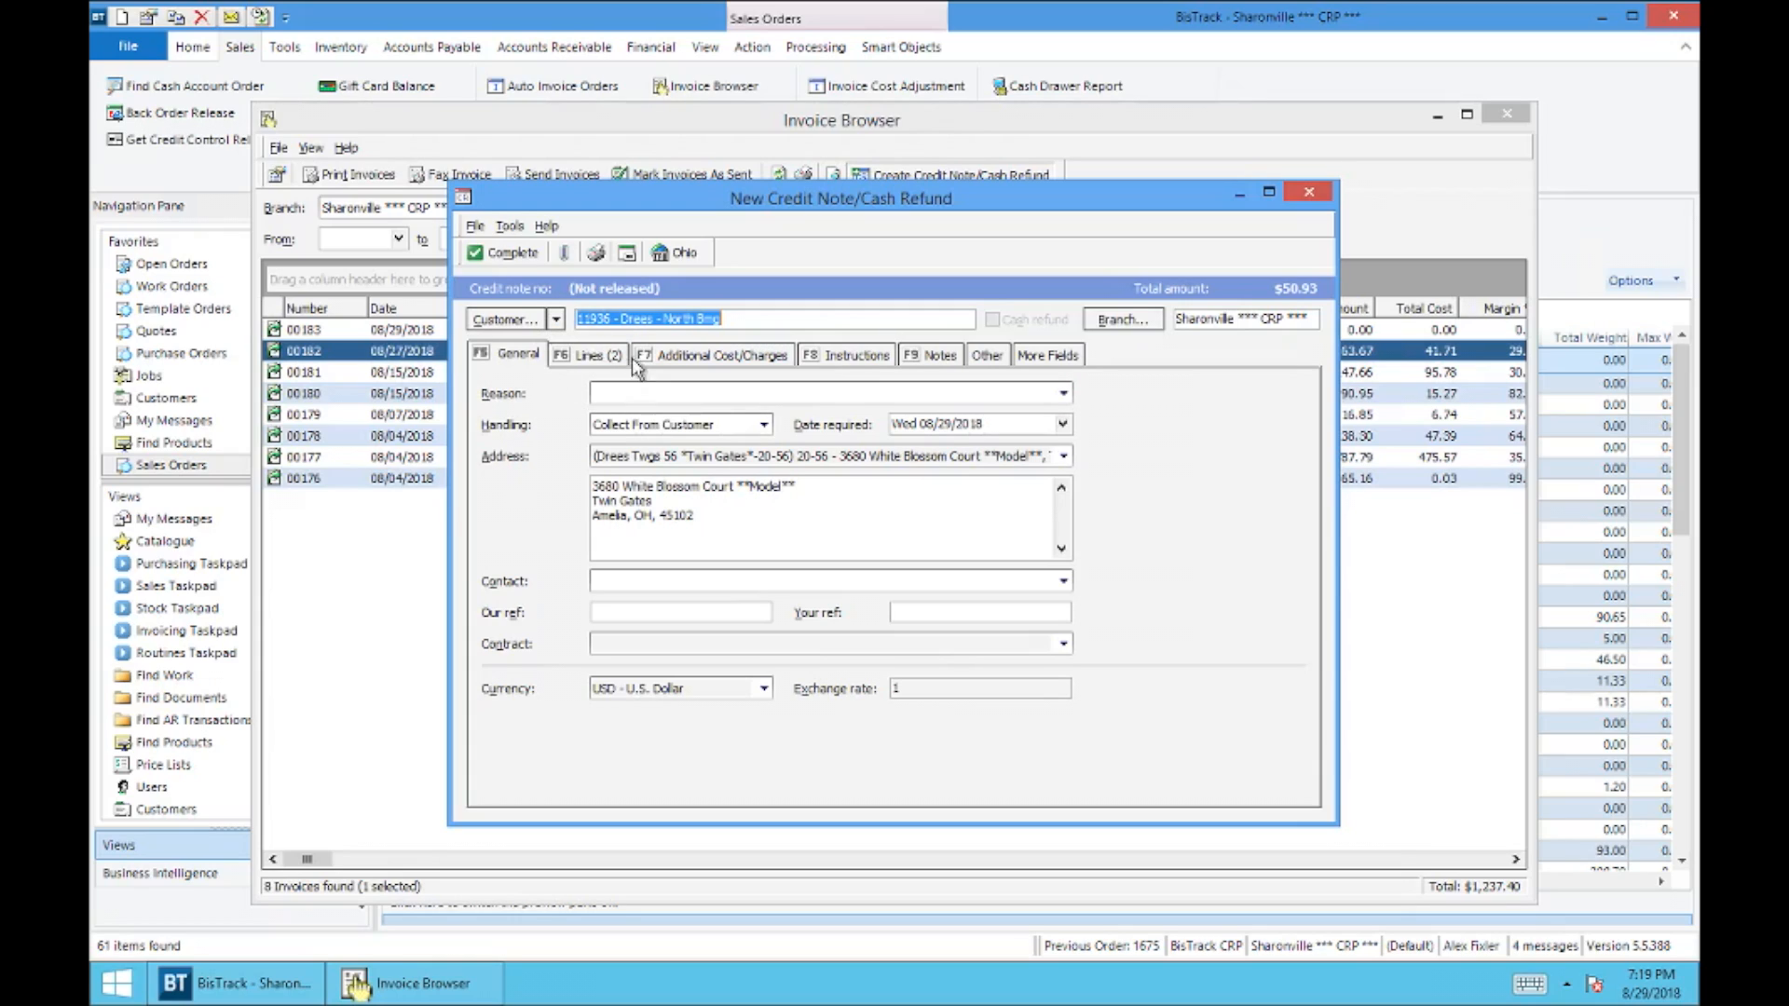
# Step: Reduce the credit quantity of the 2416 - 2X4 16' KD GM #2 & BTR SPF line on the new credit note
pyautogui.click(604, 358)
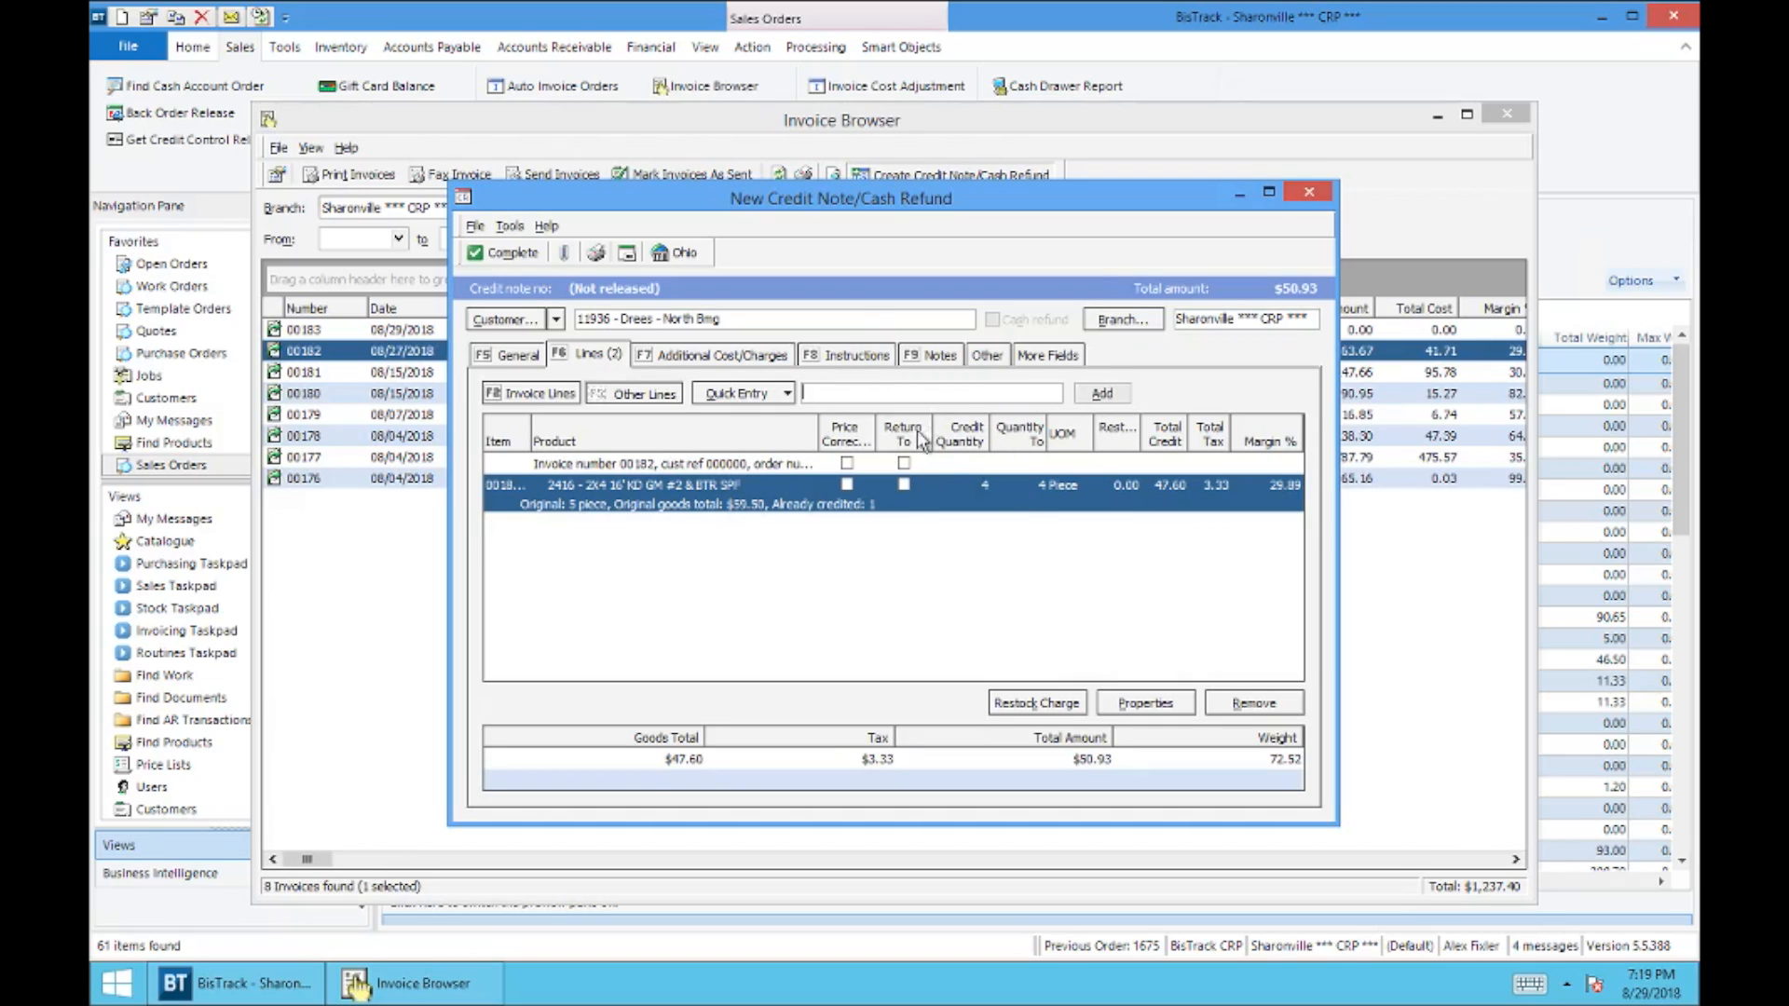
pyautogui.click(984, 484)
pyautogui.press('Return')
# Step: Set the credit note's reason to Concealed Product Damage and its handling to Return Authorized
pyautogui.click(520, 357)
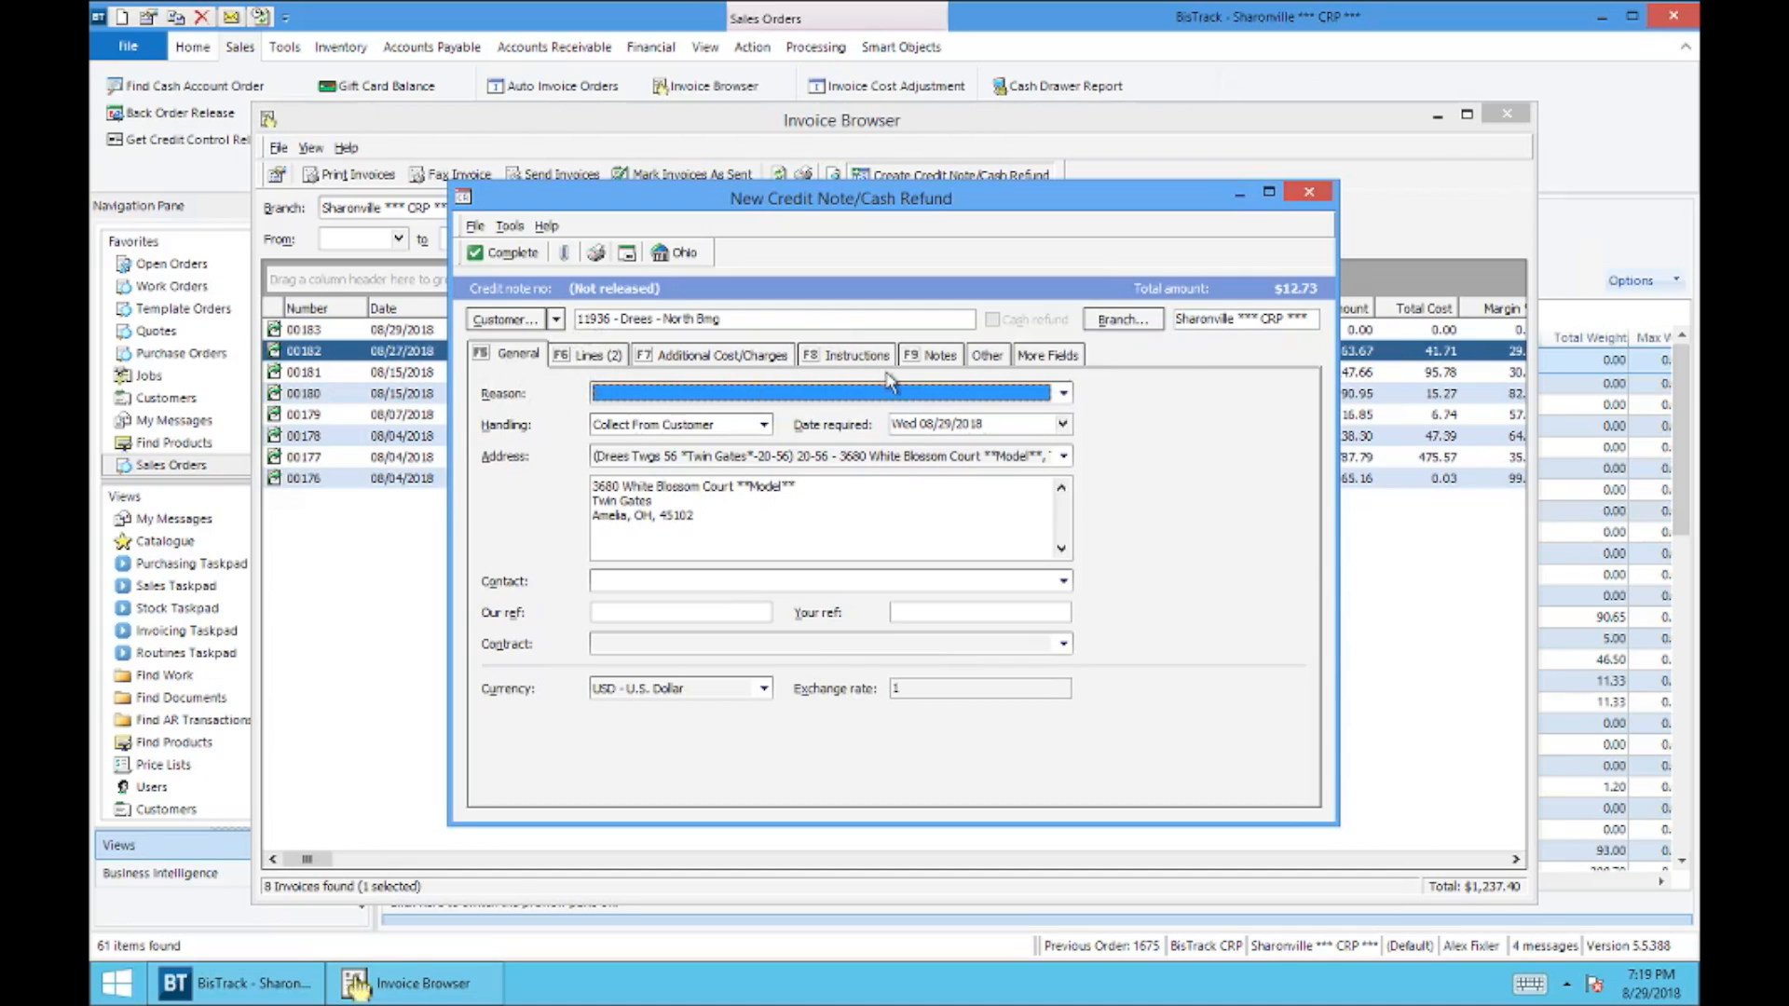
pyautogui.click(1064, 394)
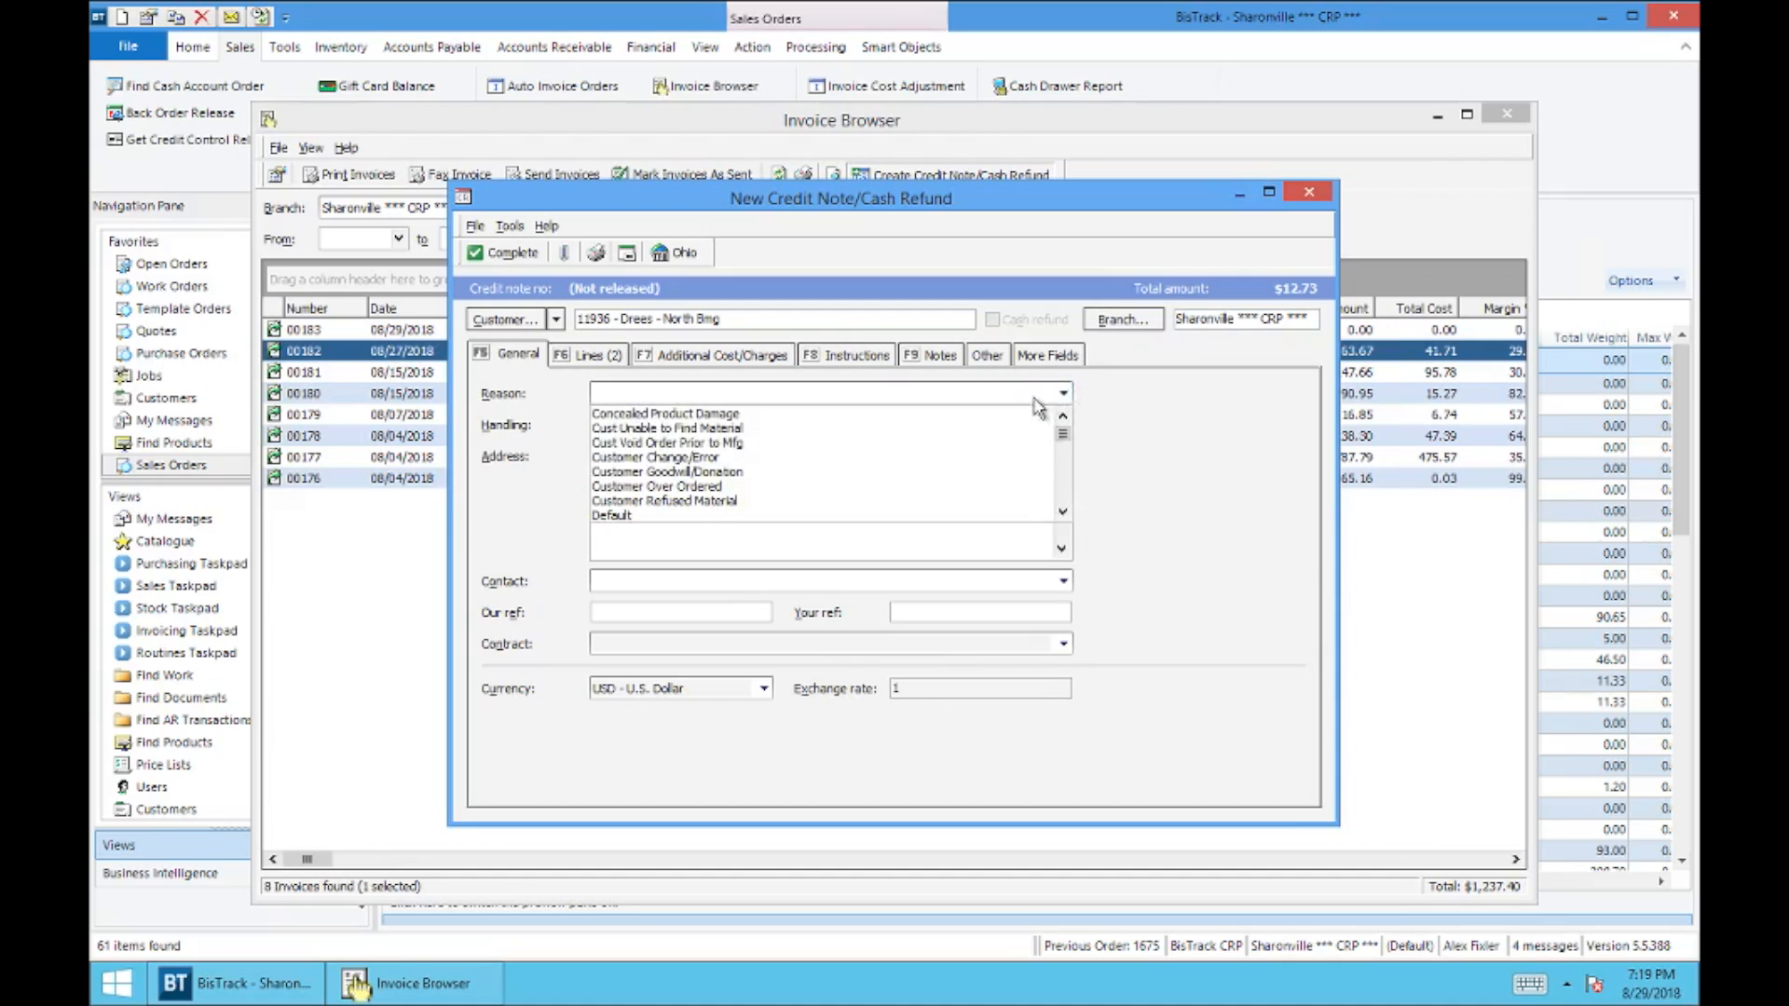
pyautogui.click(684, 415)
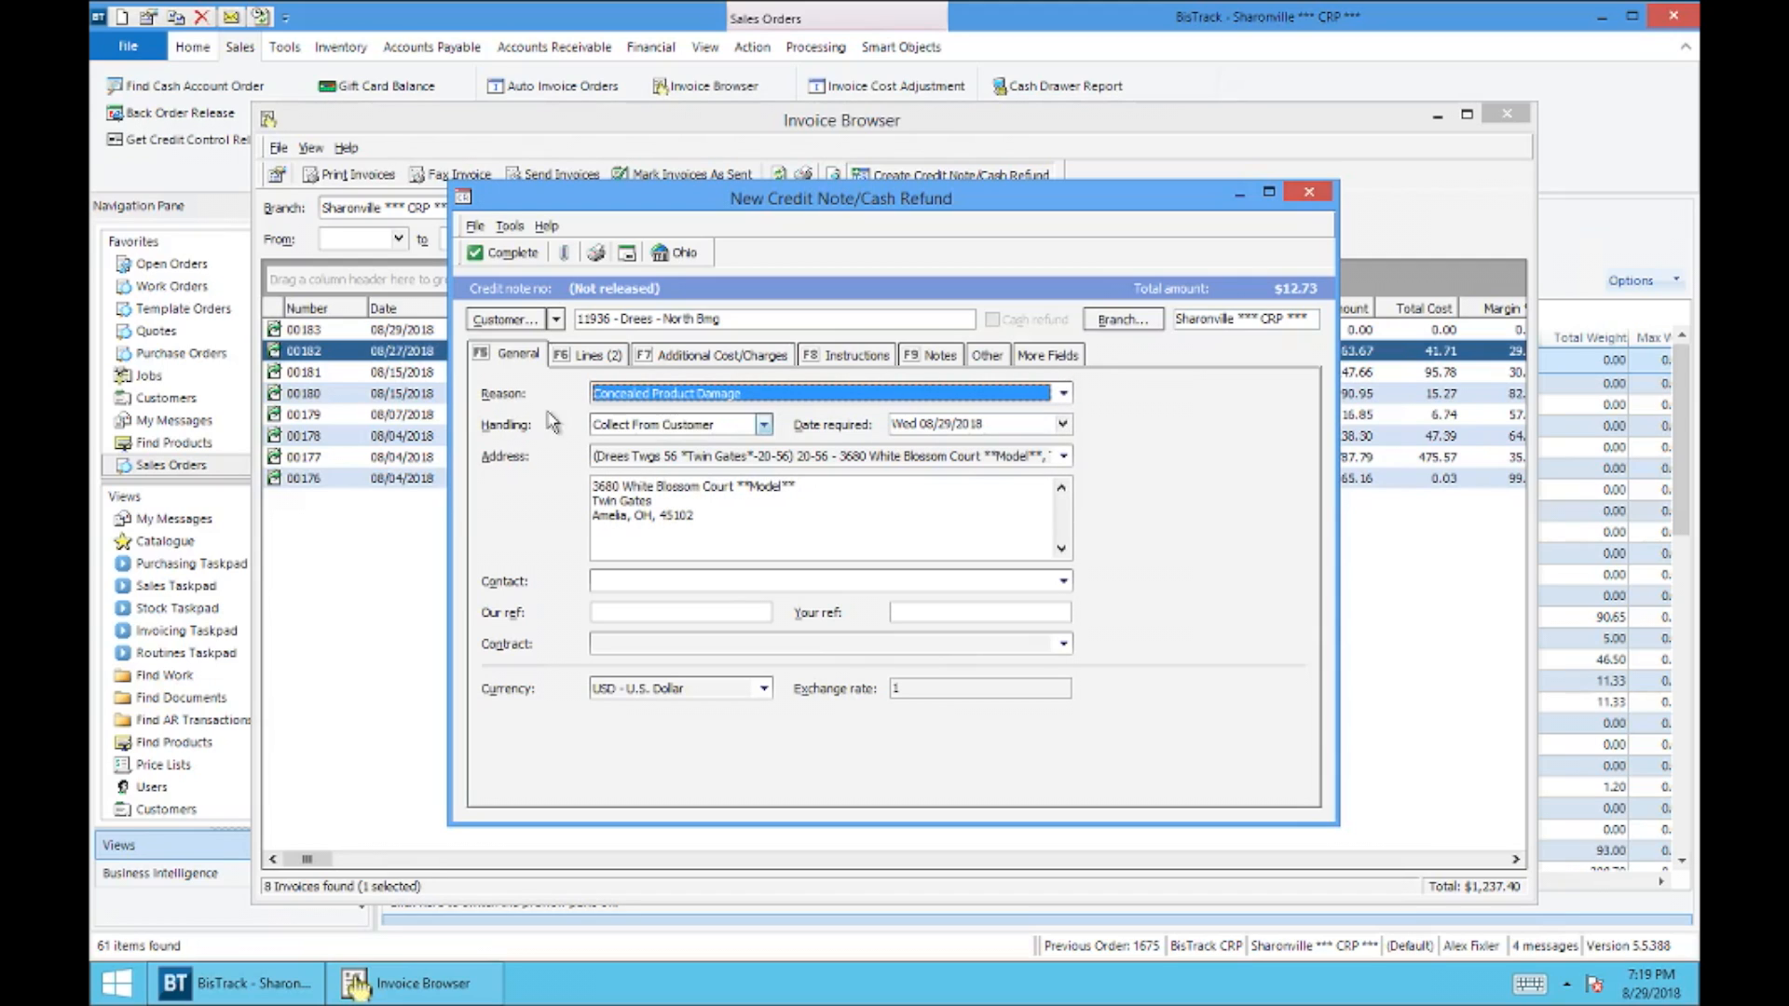
pyautogui.click(1063, 397)
pyautogui.moveTo(1063, 427)
pyautogui.mouseDown()
pyautogui.moveTo(1071, 518)
pyautogui.moveTo(1078, 414)
pyautogui.mouseUp()
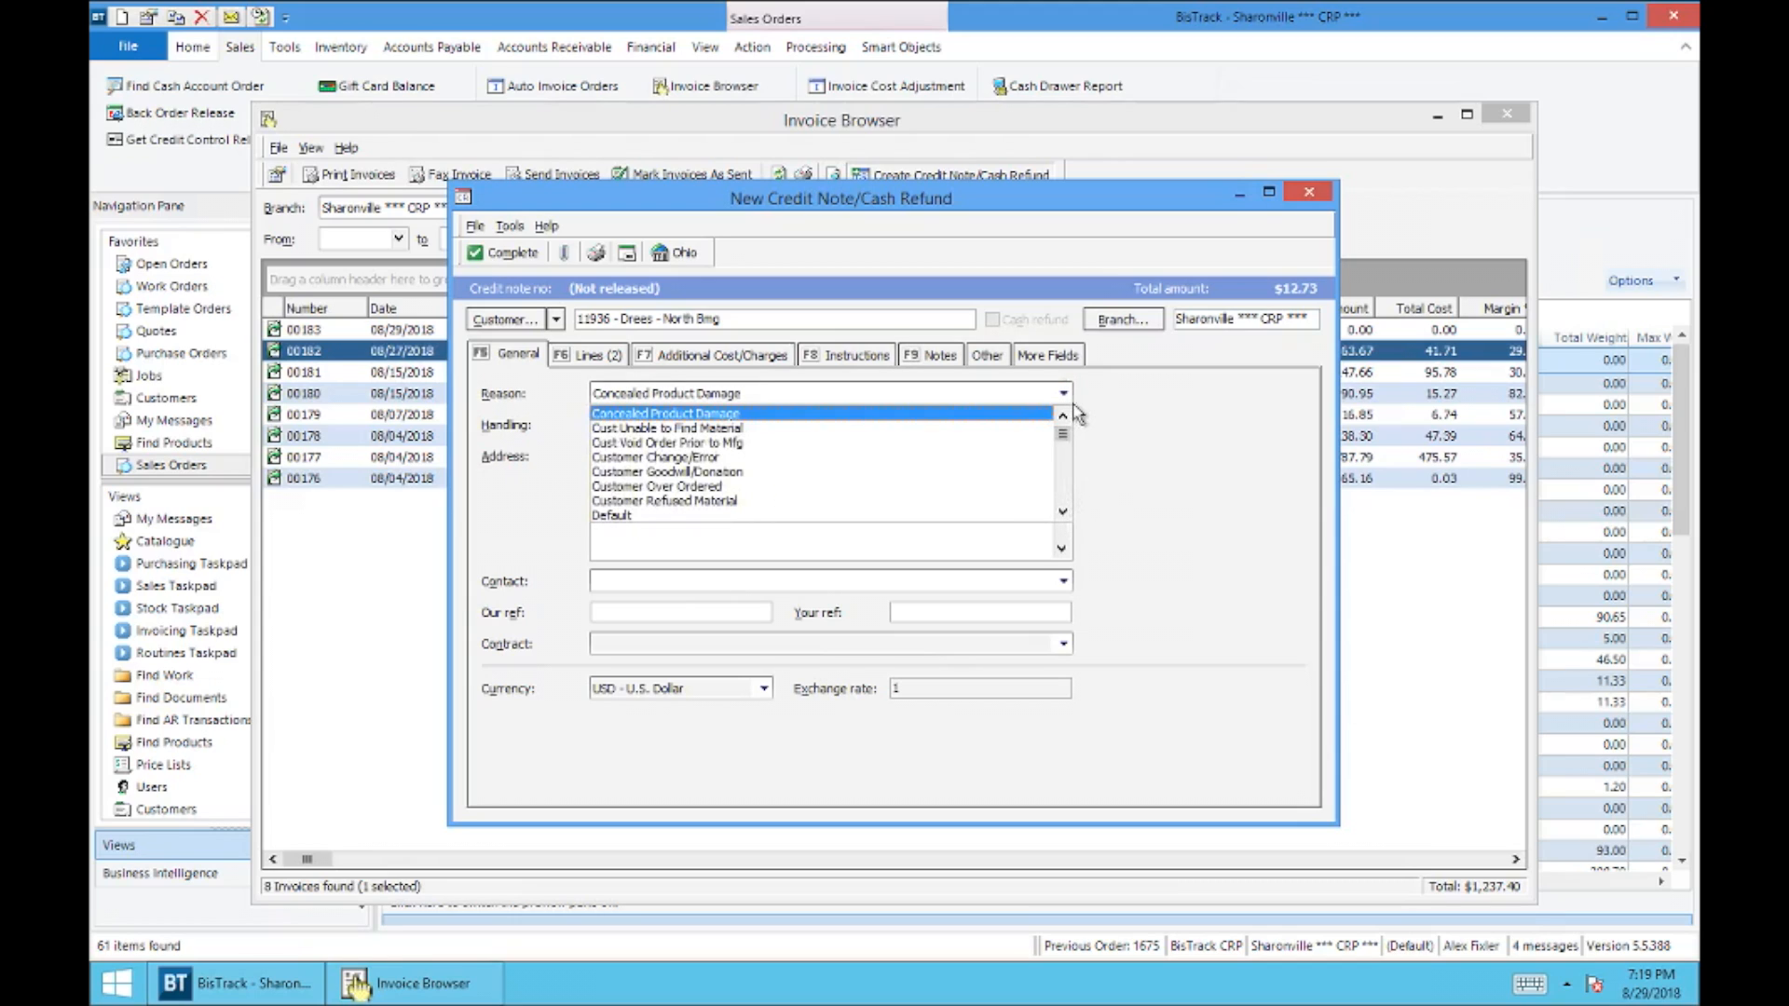
pyautogui.click(981, 413)
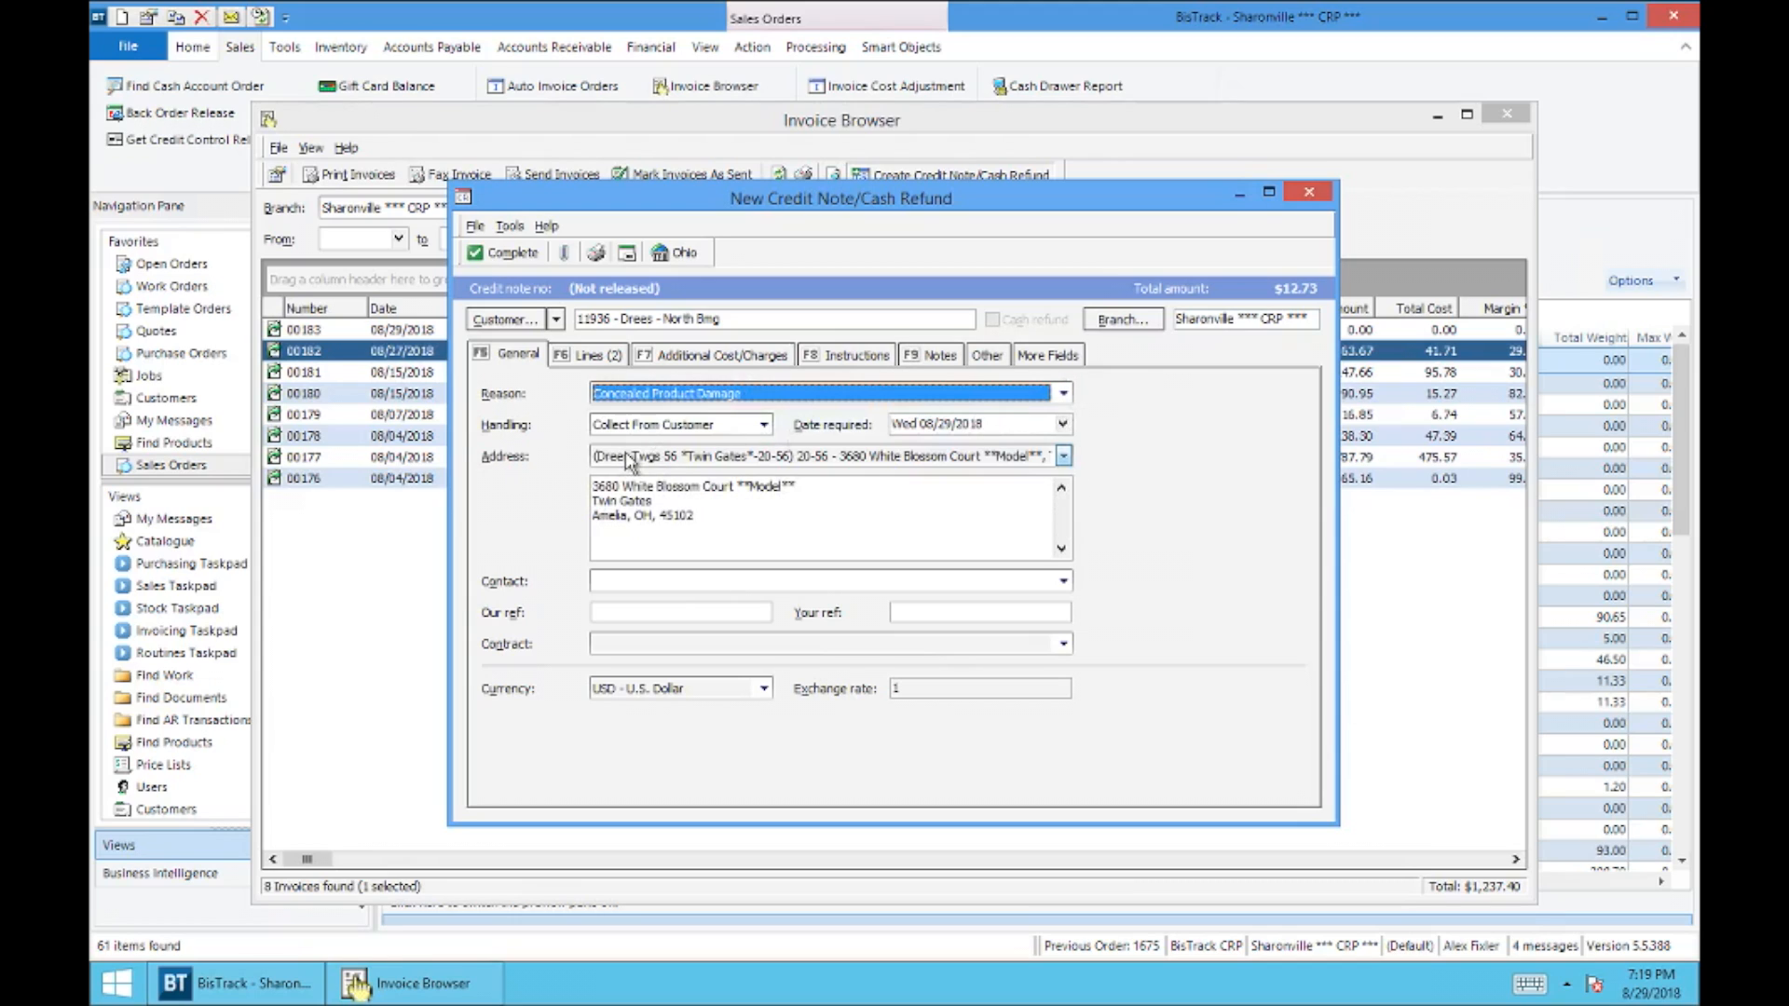
pyautogui.click(704, 421)
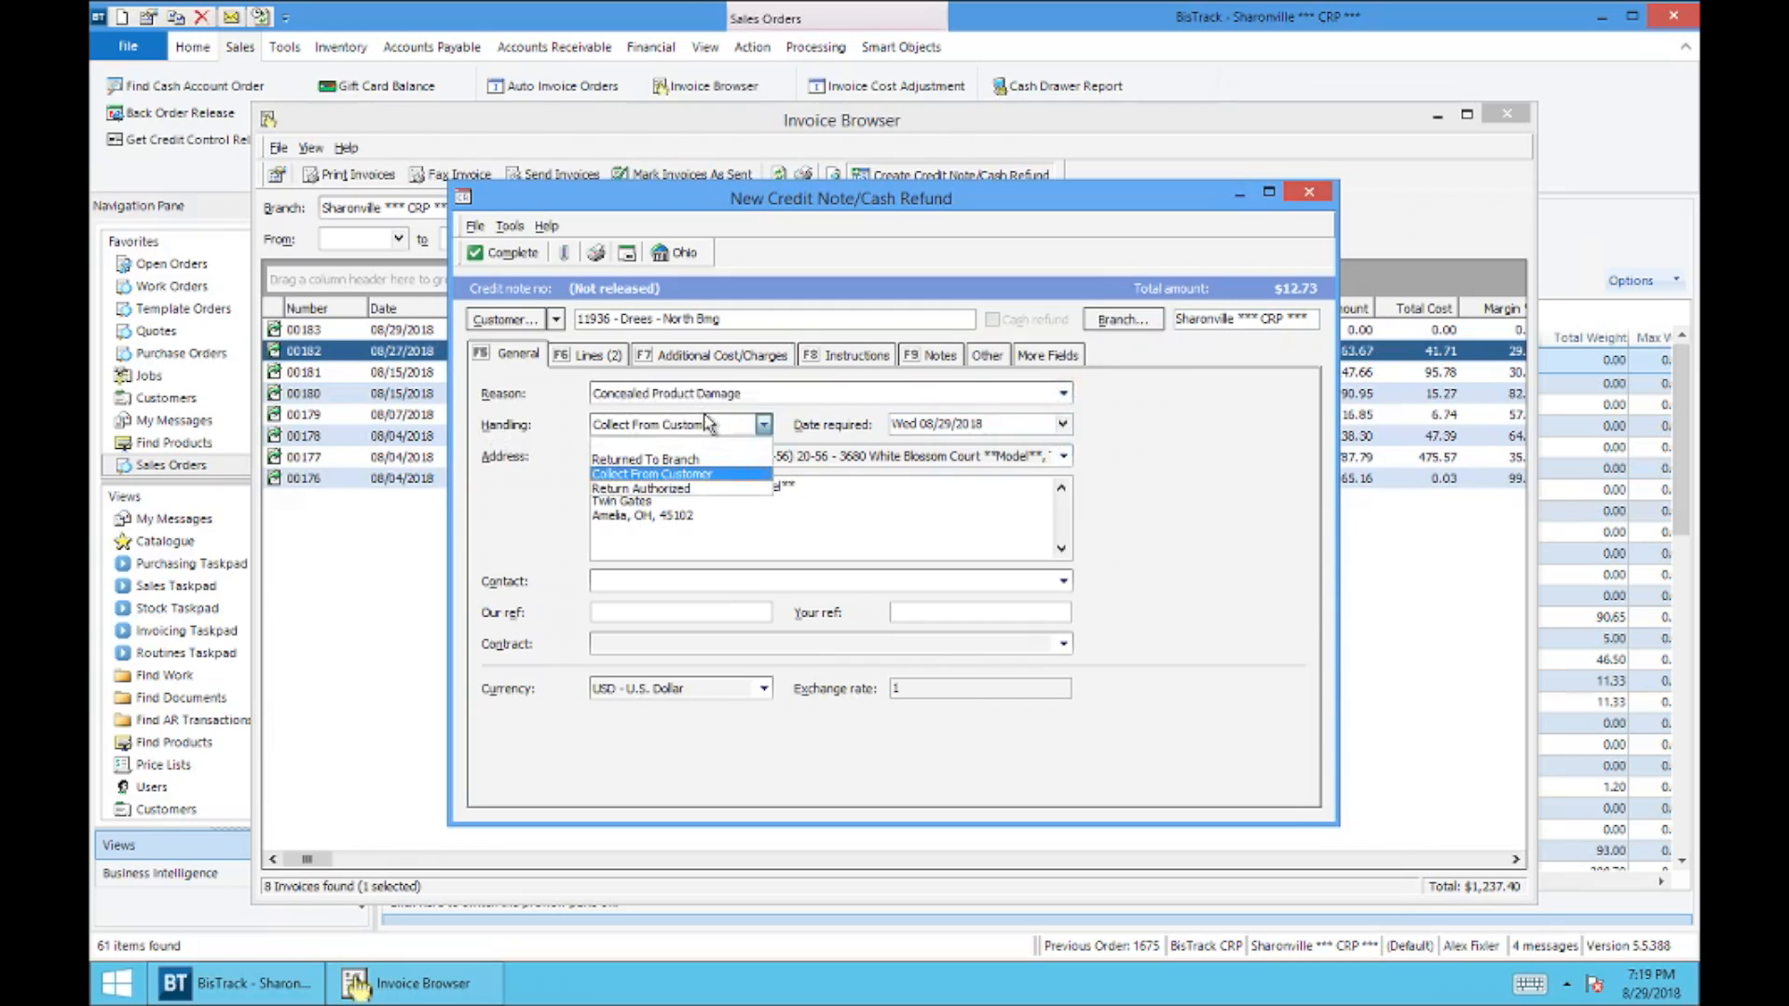
pyautogui.click(695, 489)
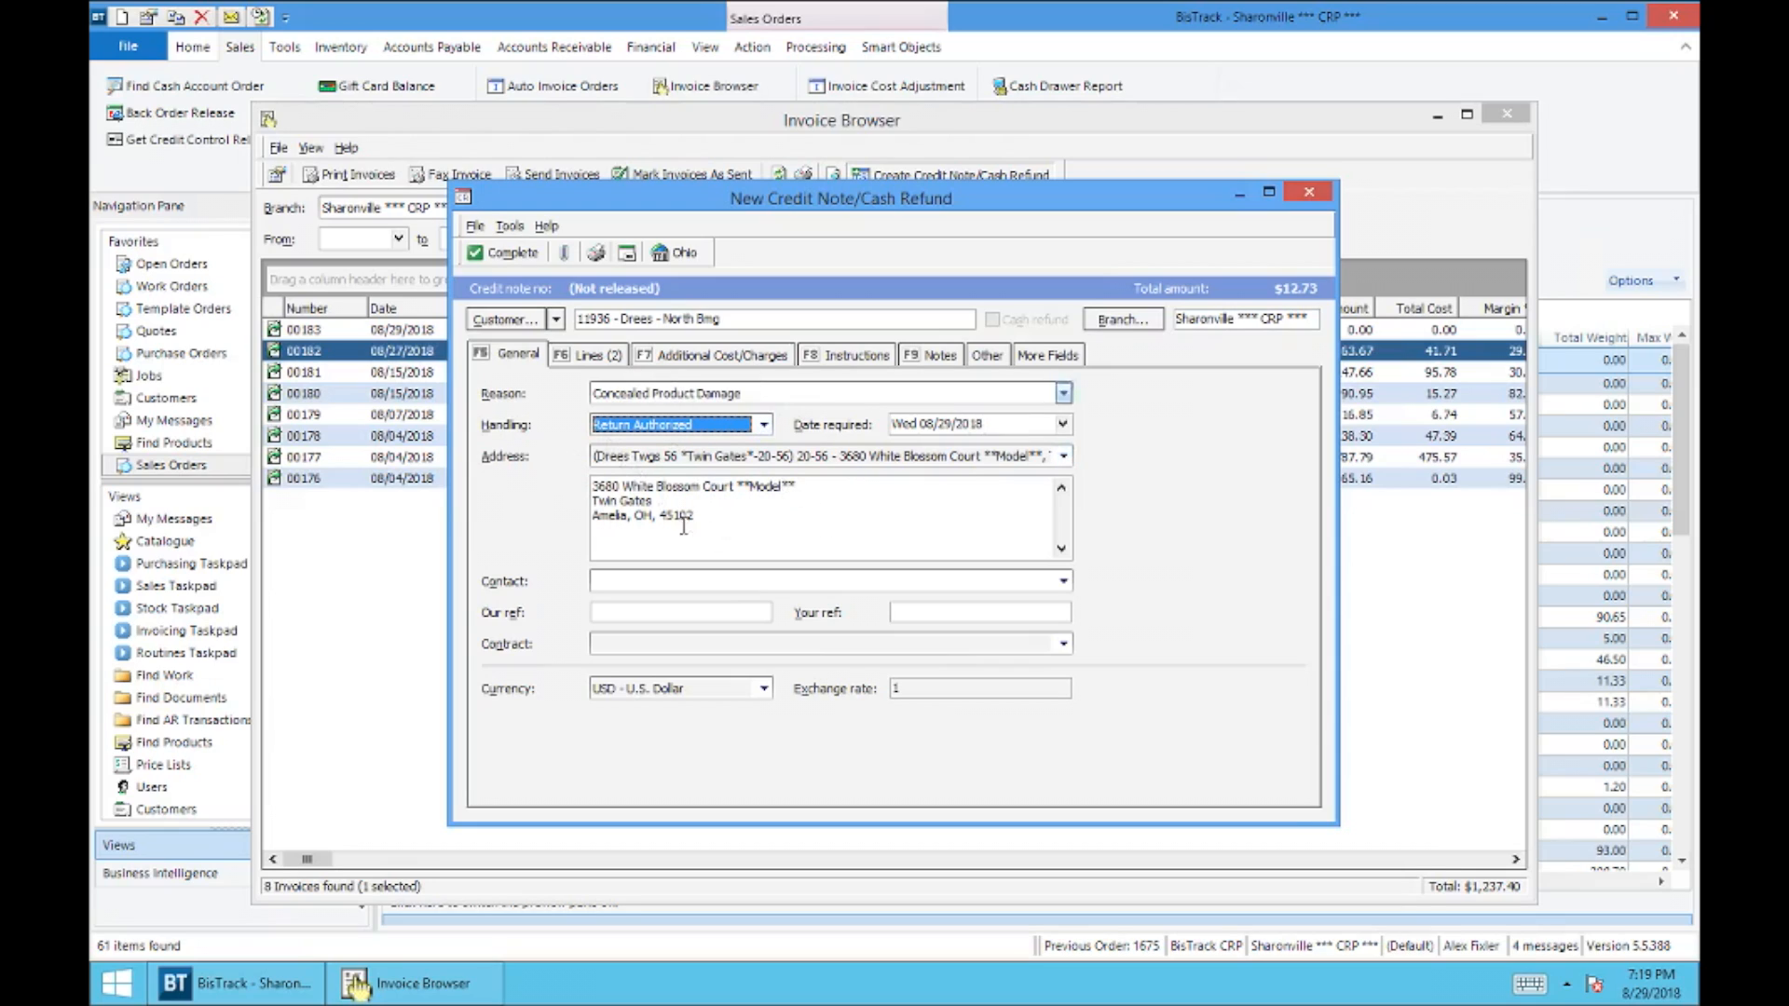
# Step: Complete the credit note without creating a sales order or printing it, and close the Invoice Browser
pyautogui.click(512, 259)
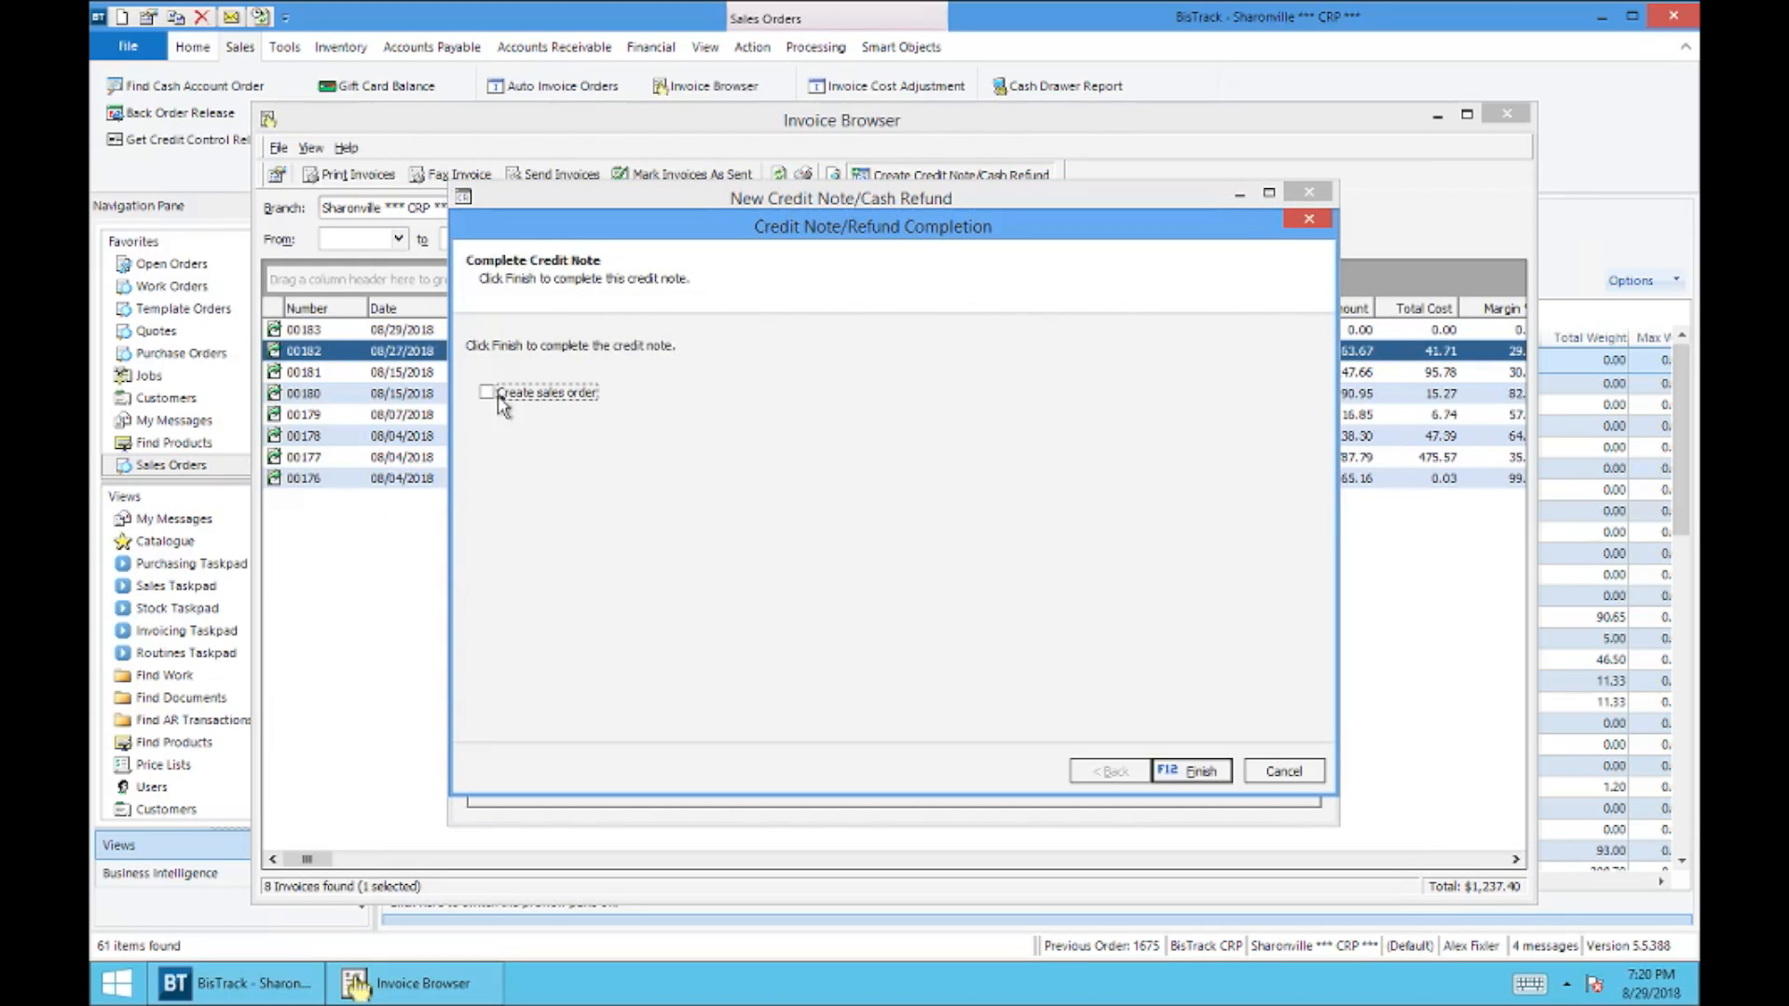
pyautogui.click(1188, 773)
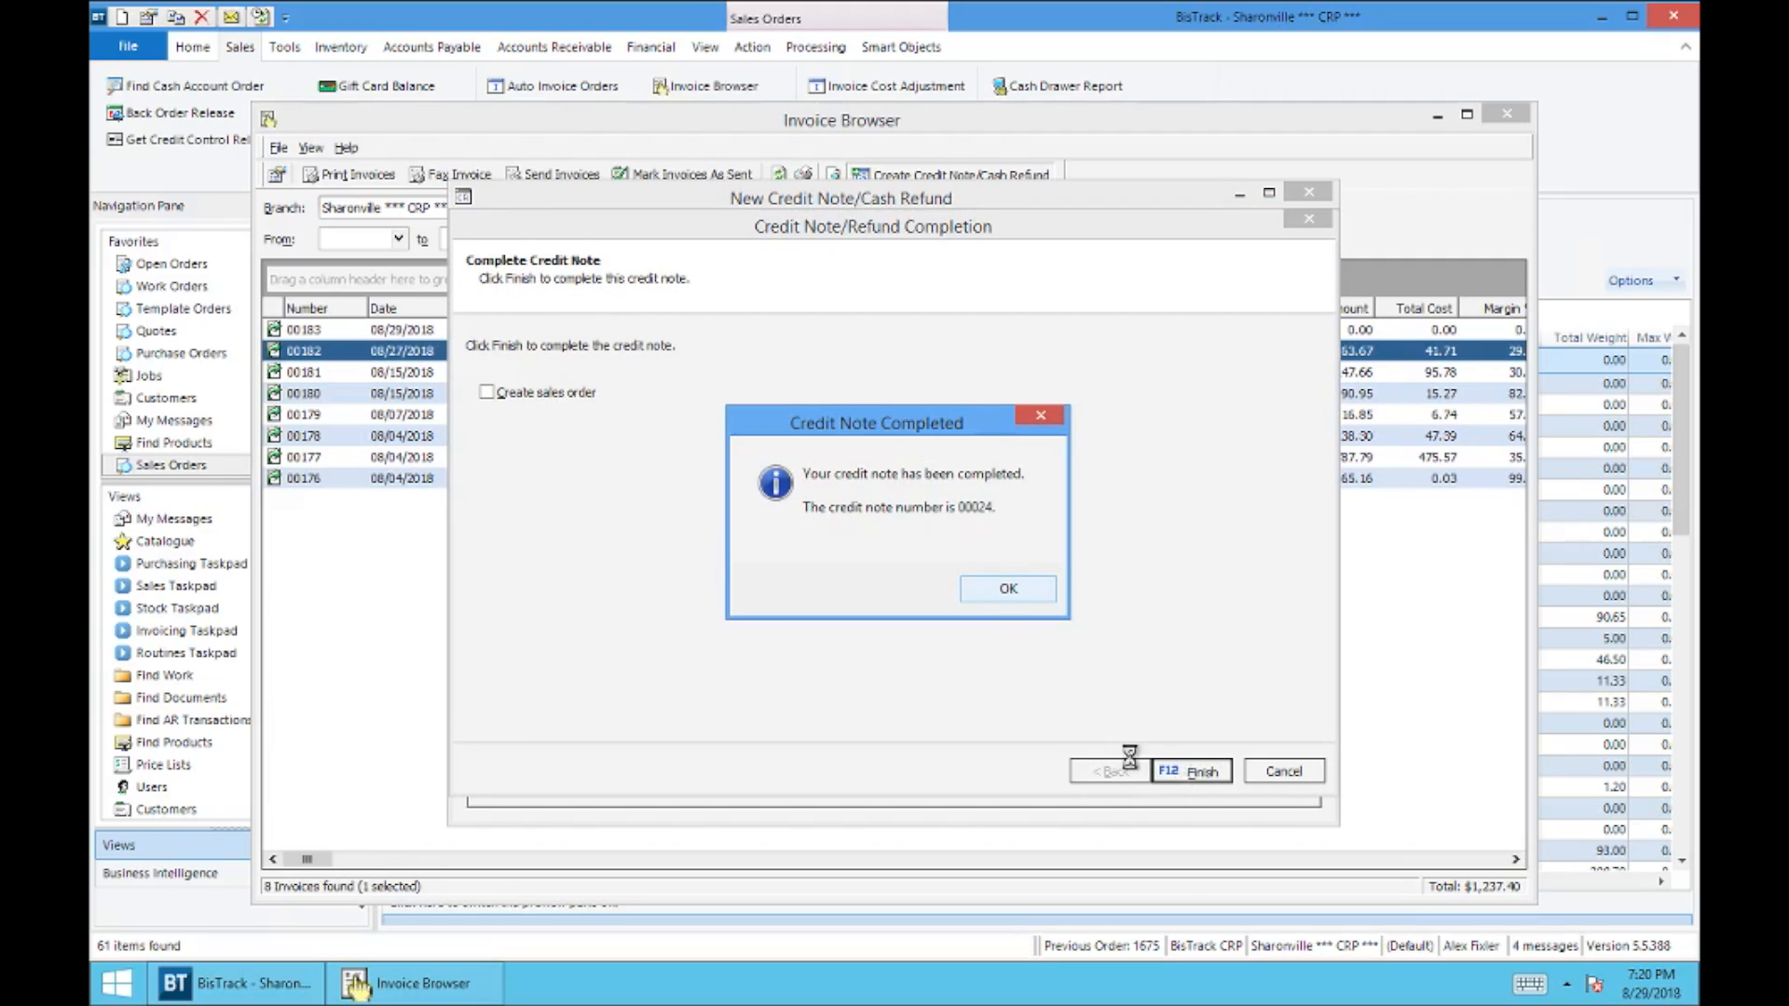
pyautogui.click(993, 590)
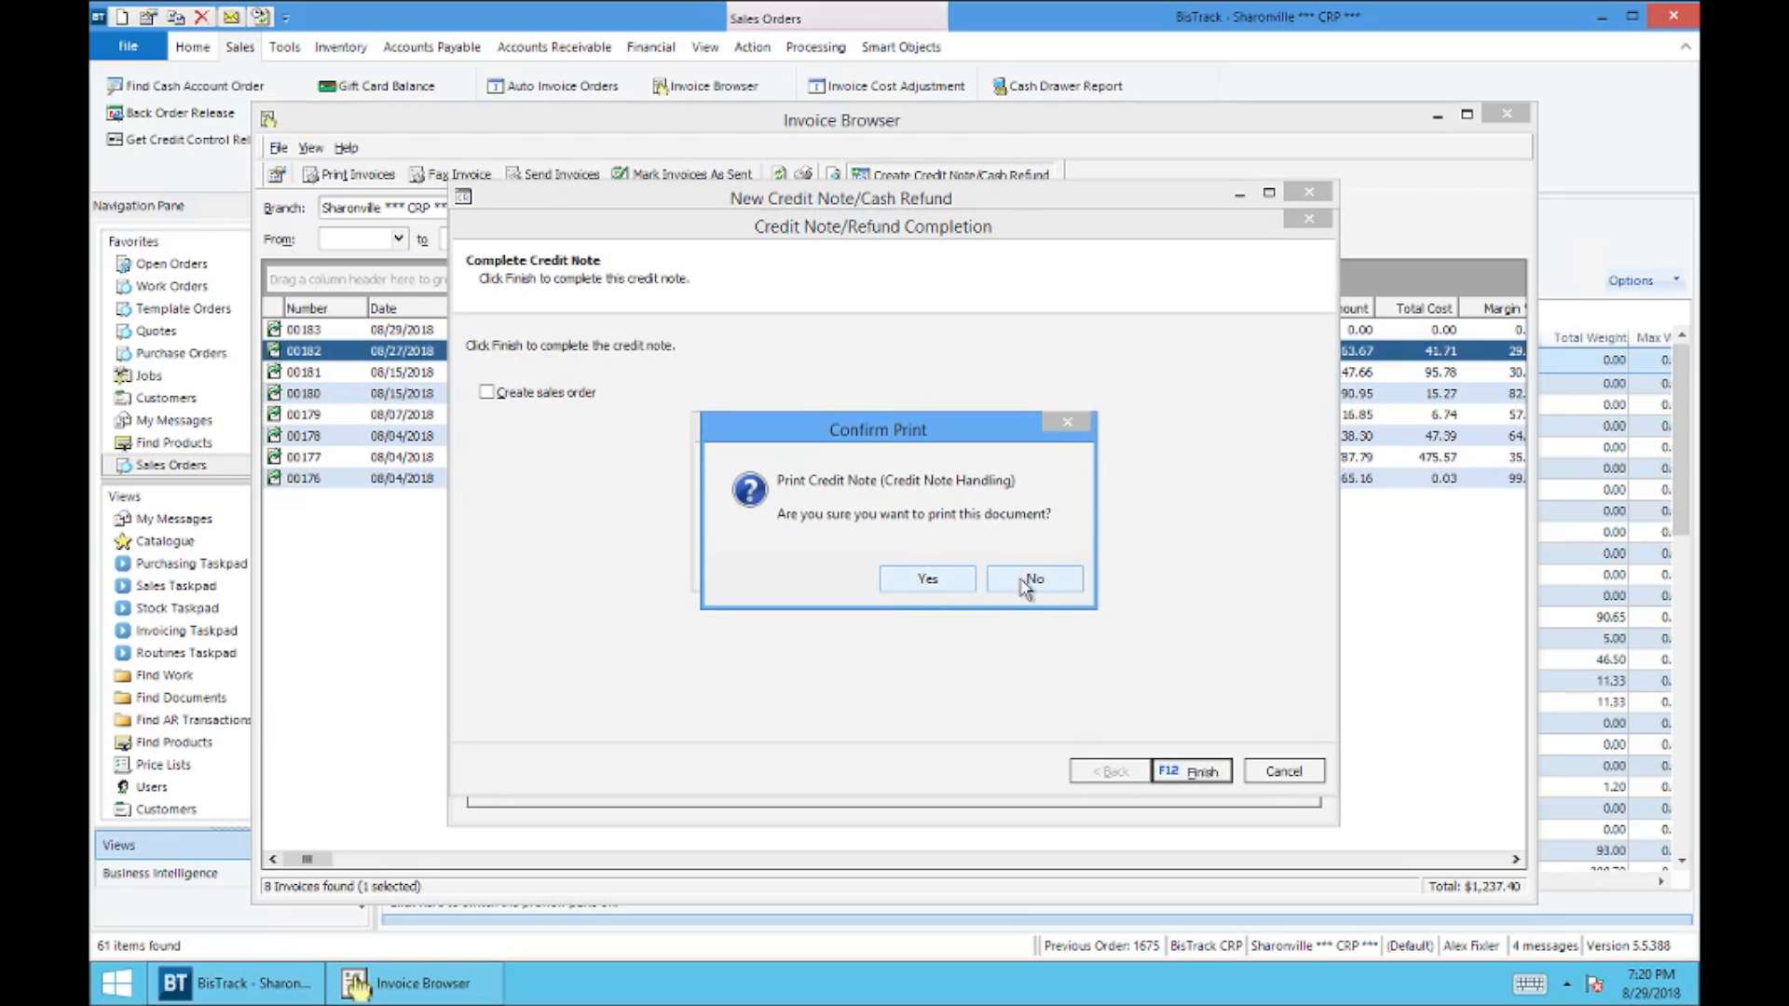
pyautogui.click(1025, 582)
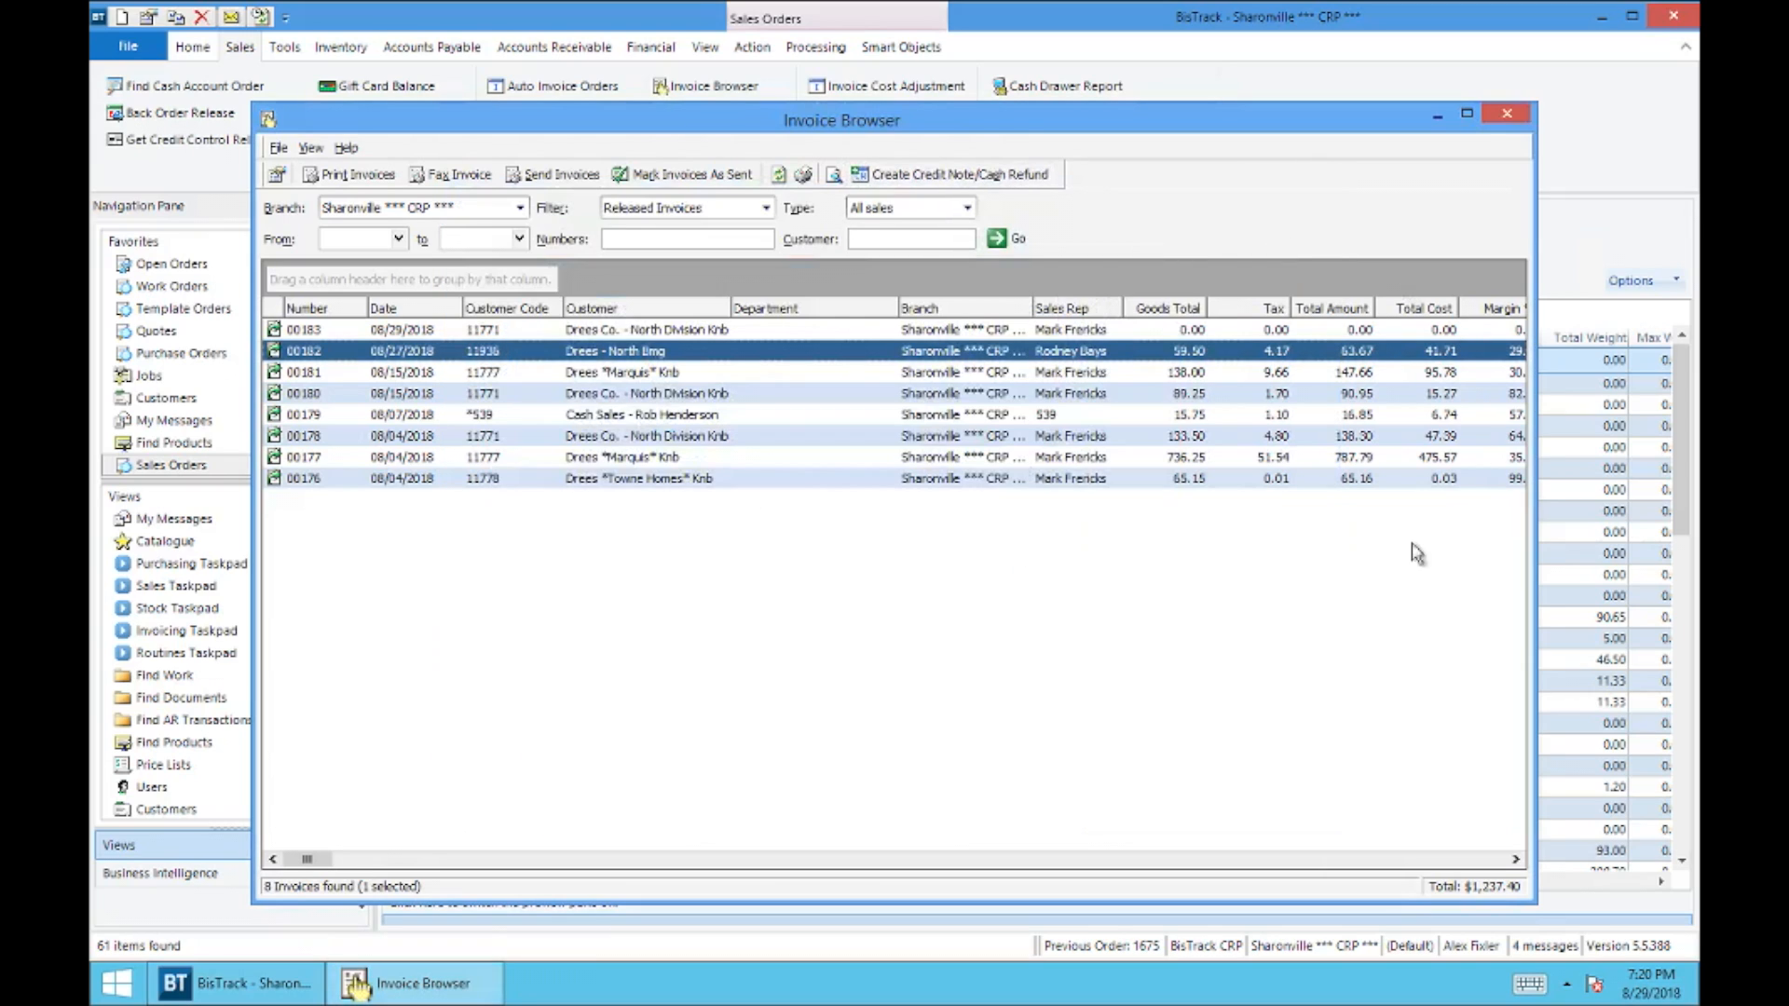
pyautogui.click(1509, 117)
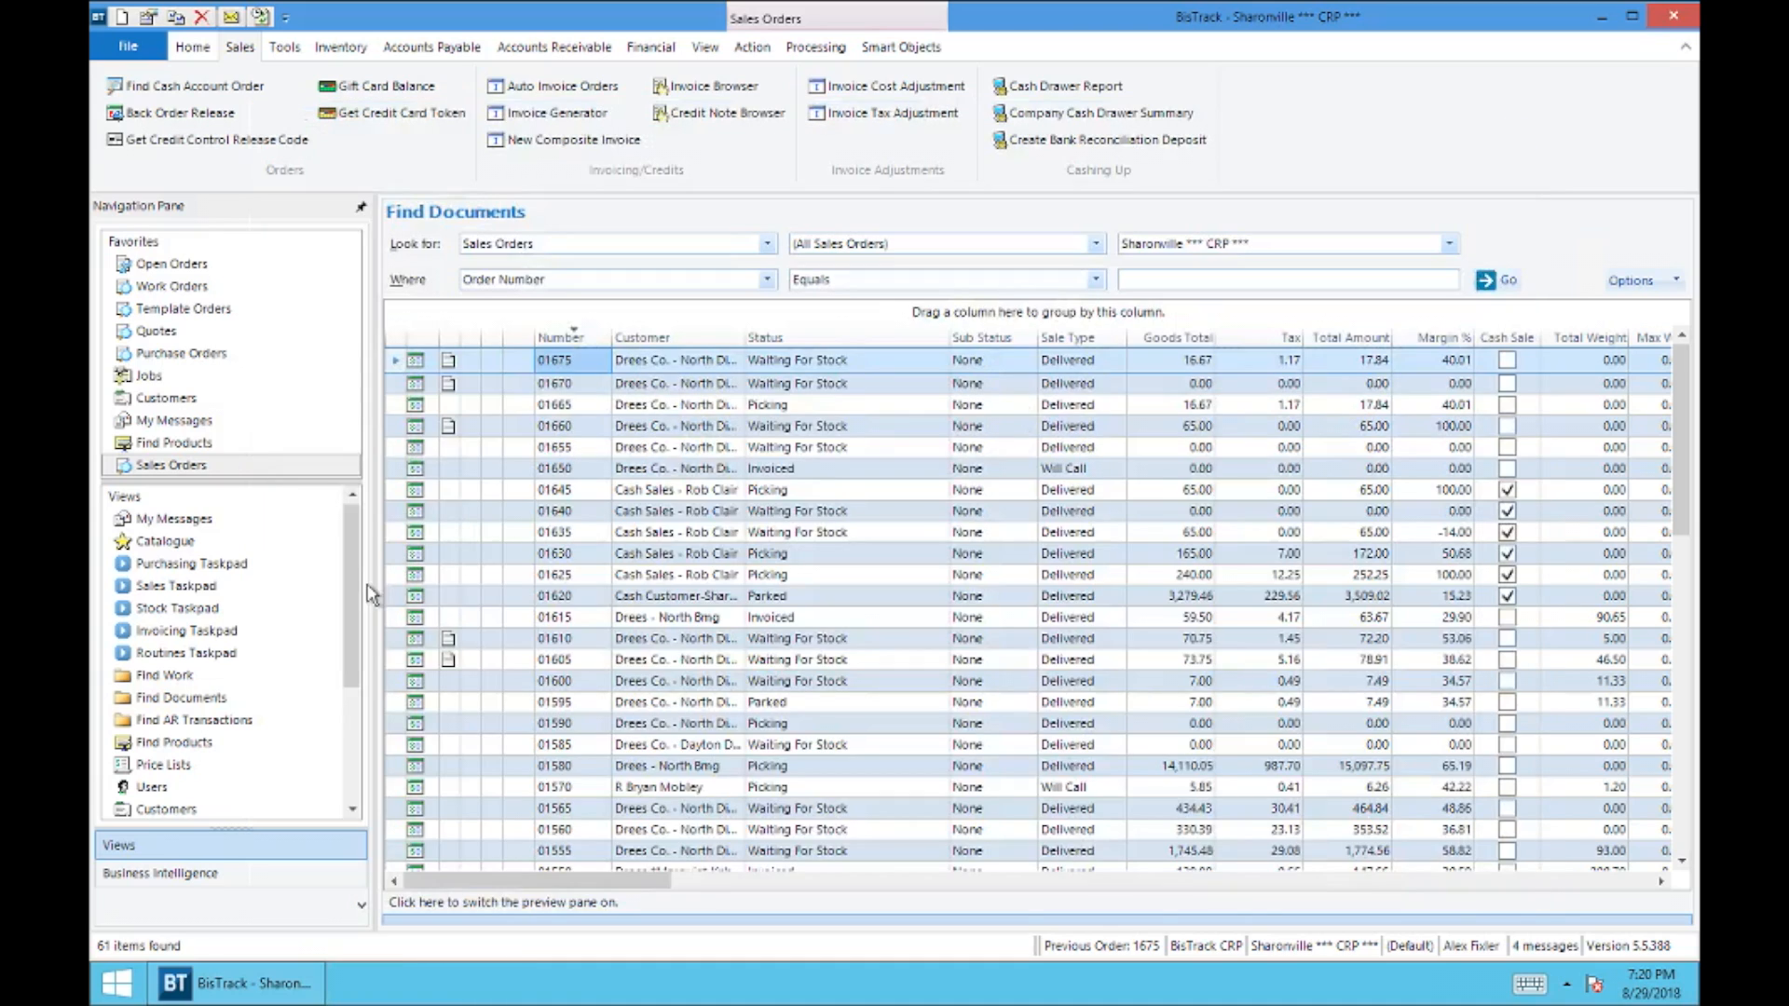
# Step: List all Sharonville credit notes in Find Documents and widen the Status column to read the full statuses
pyautogui.click(191, 699)
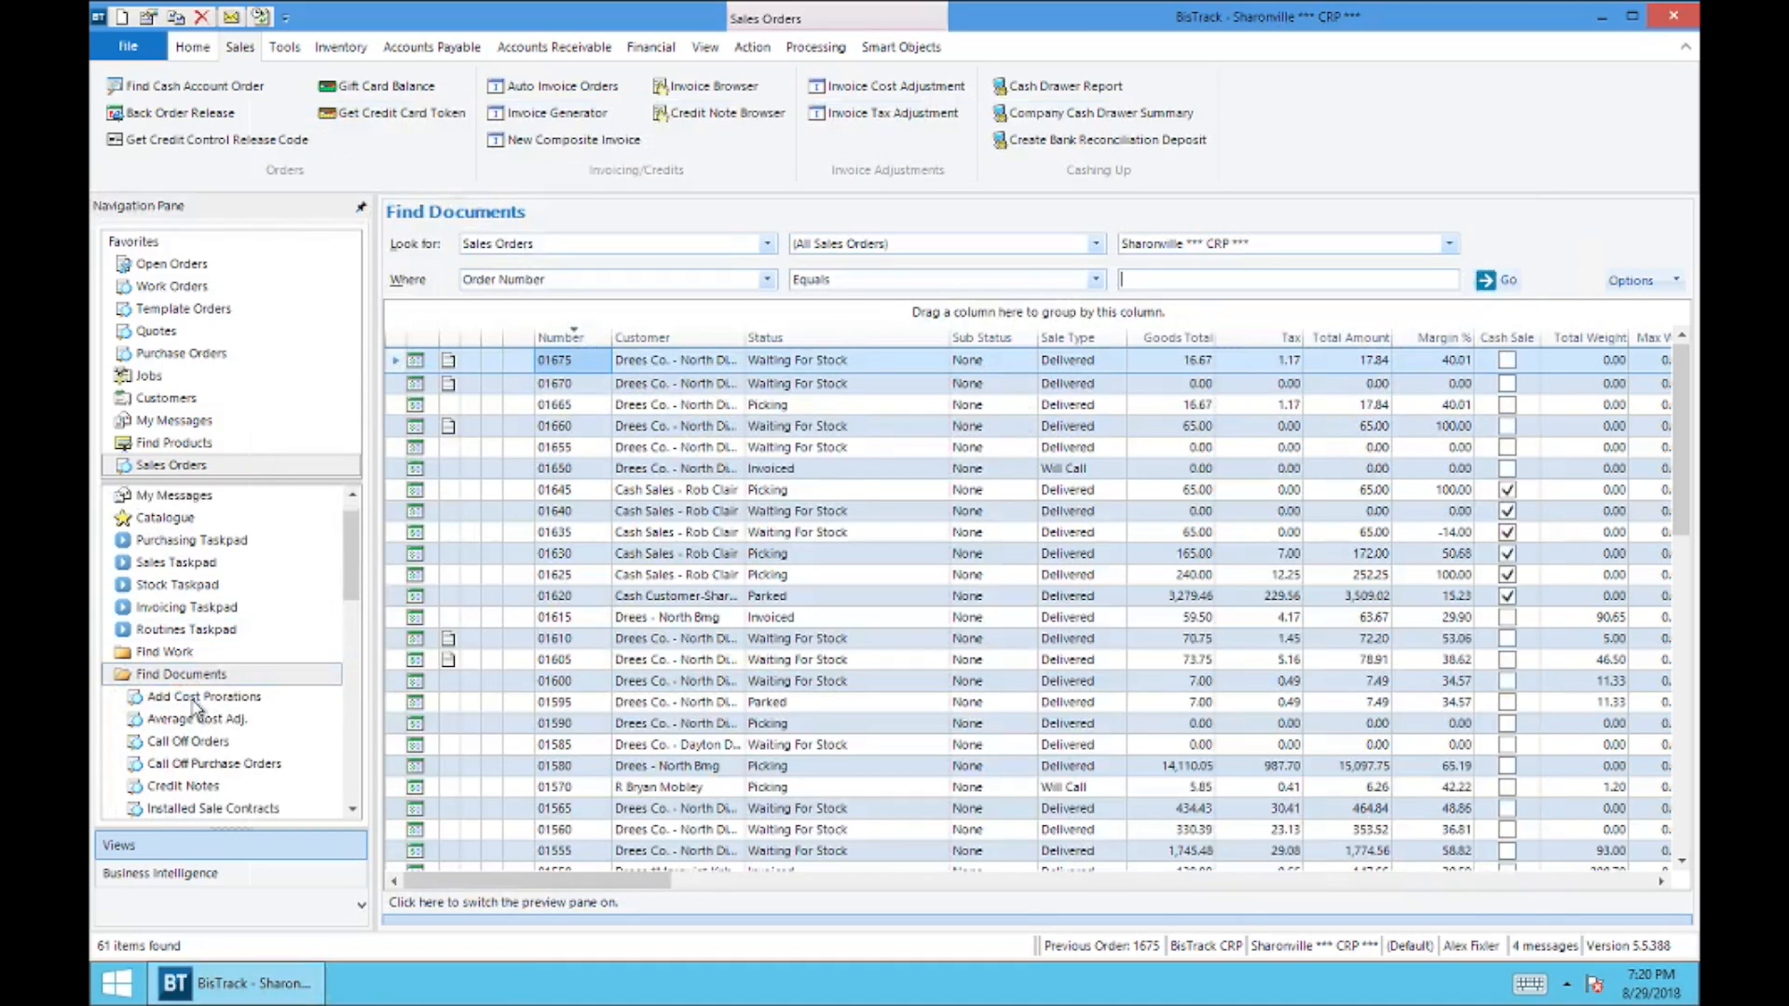
pyautogui.click(140, 789)
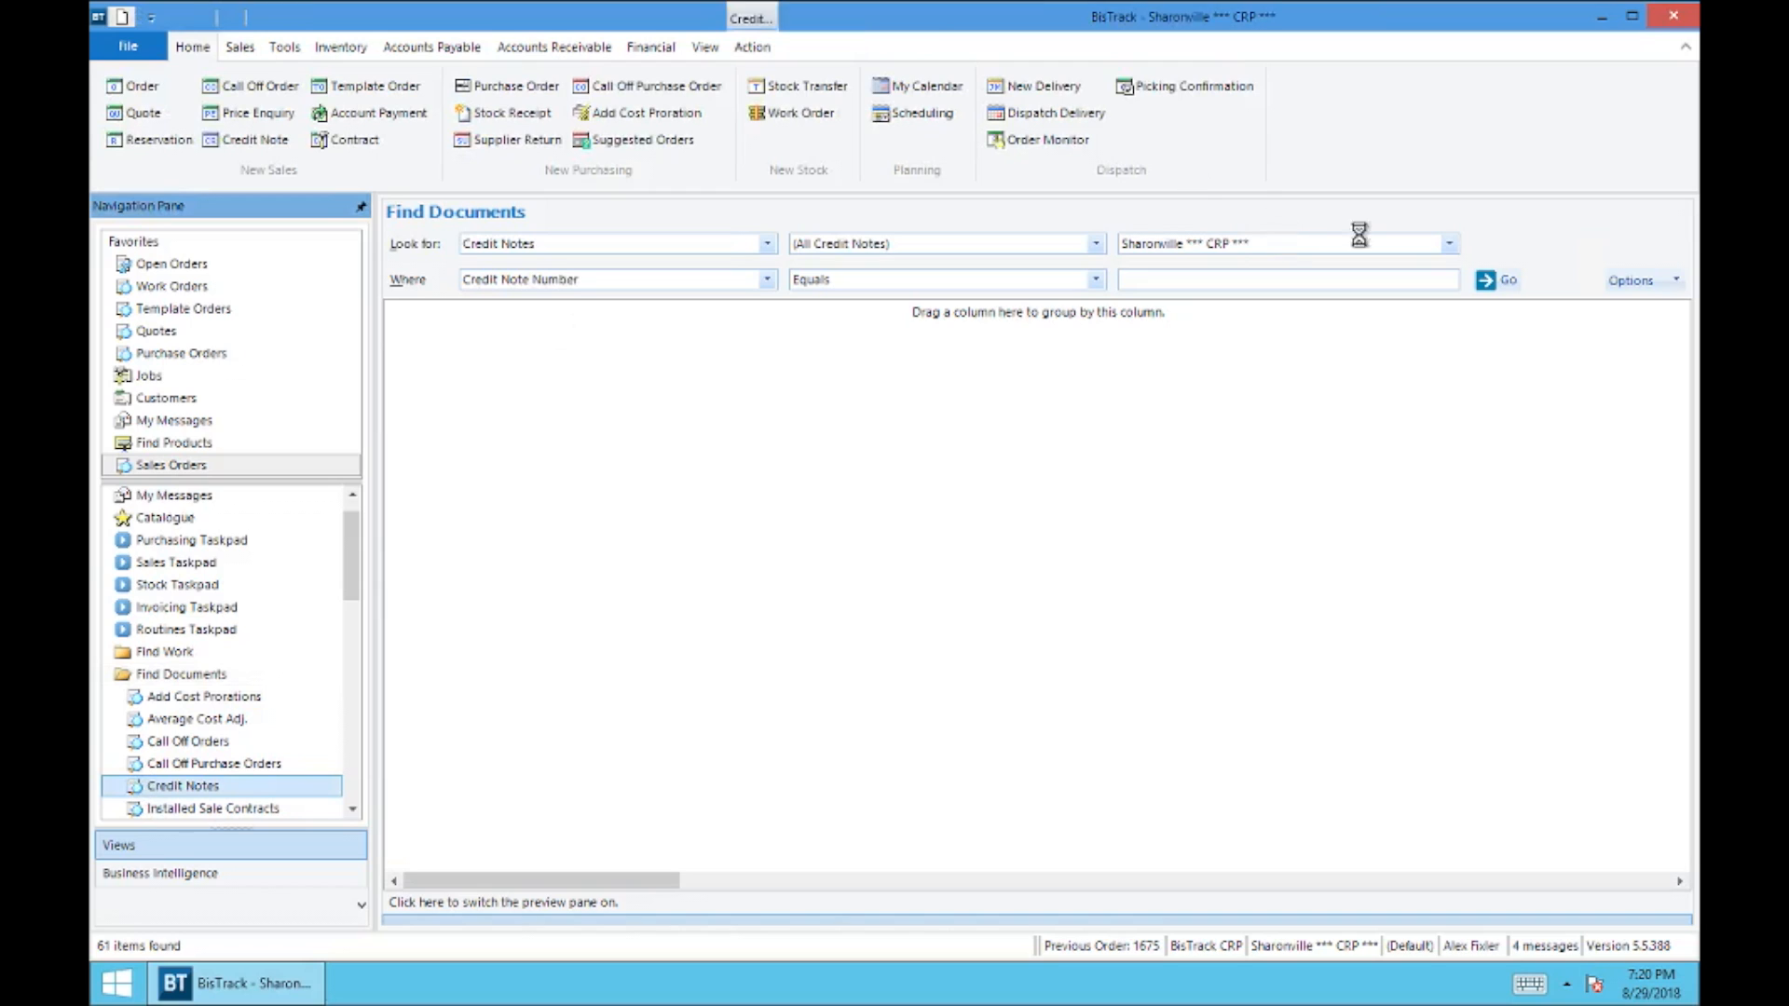
pyautogui.click(1501, 278)
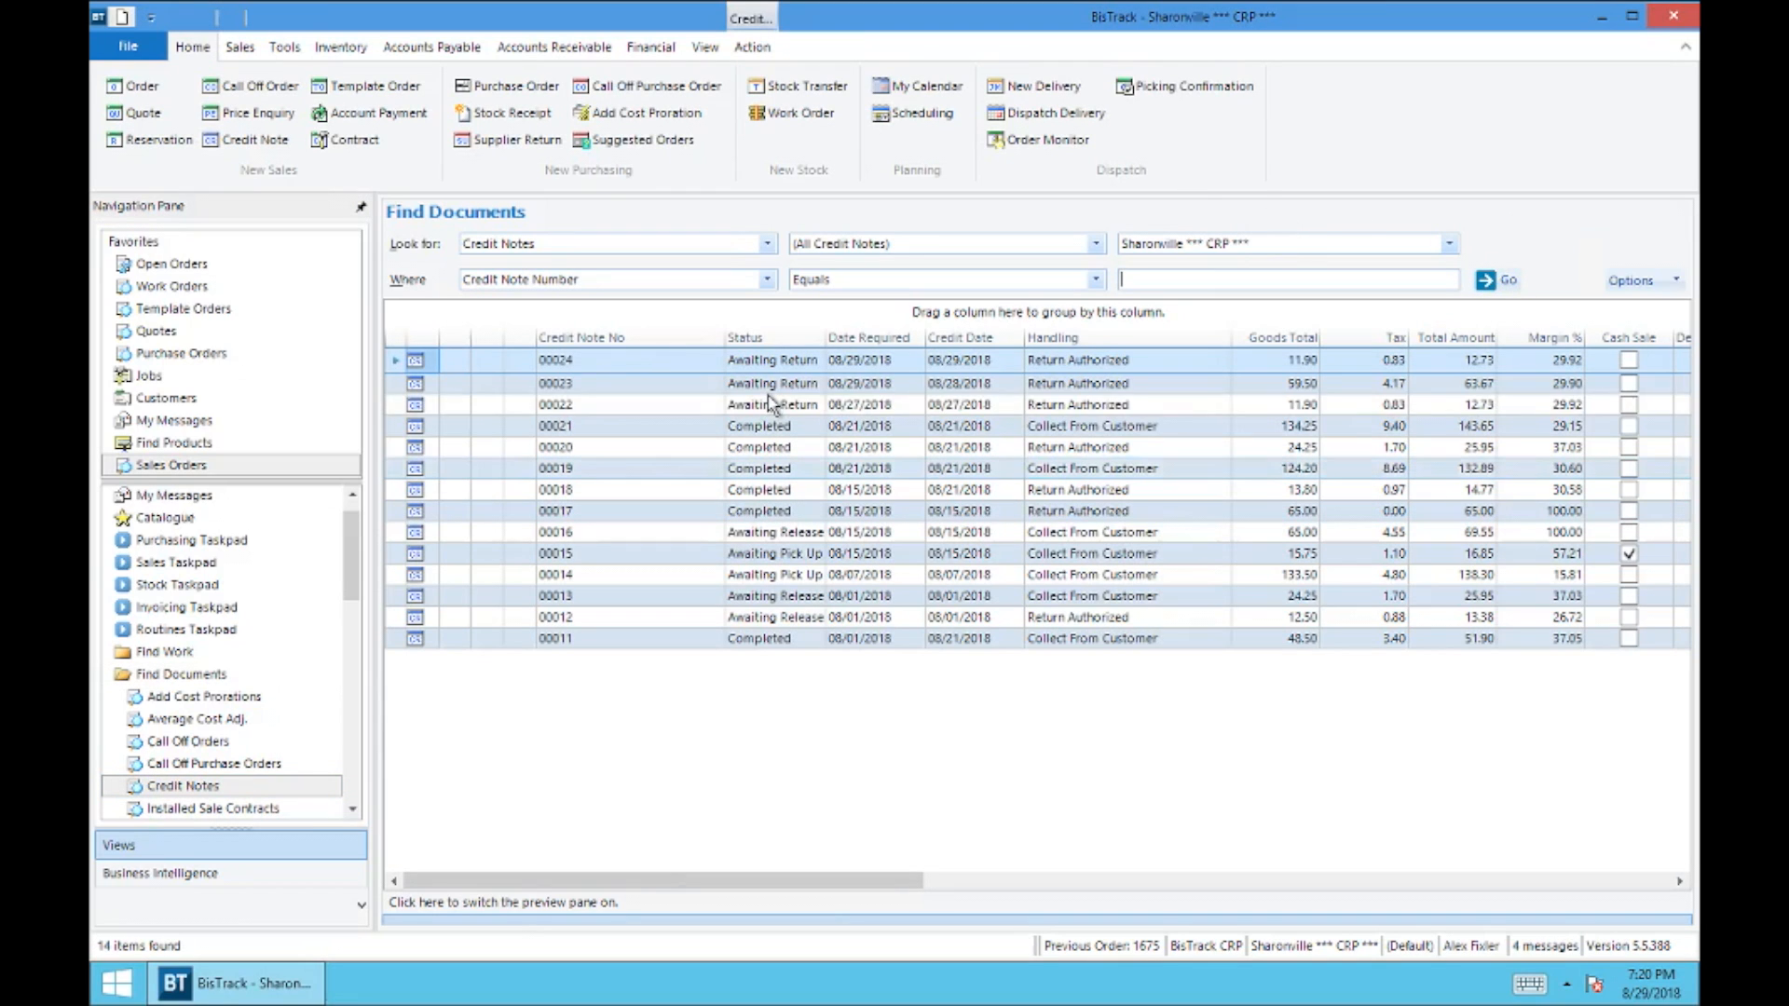
pyautogui.moveTo(824, 337); pyautogui.dragTo(925, 334)
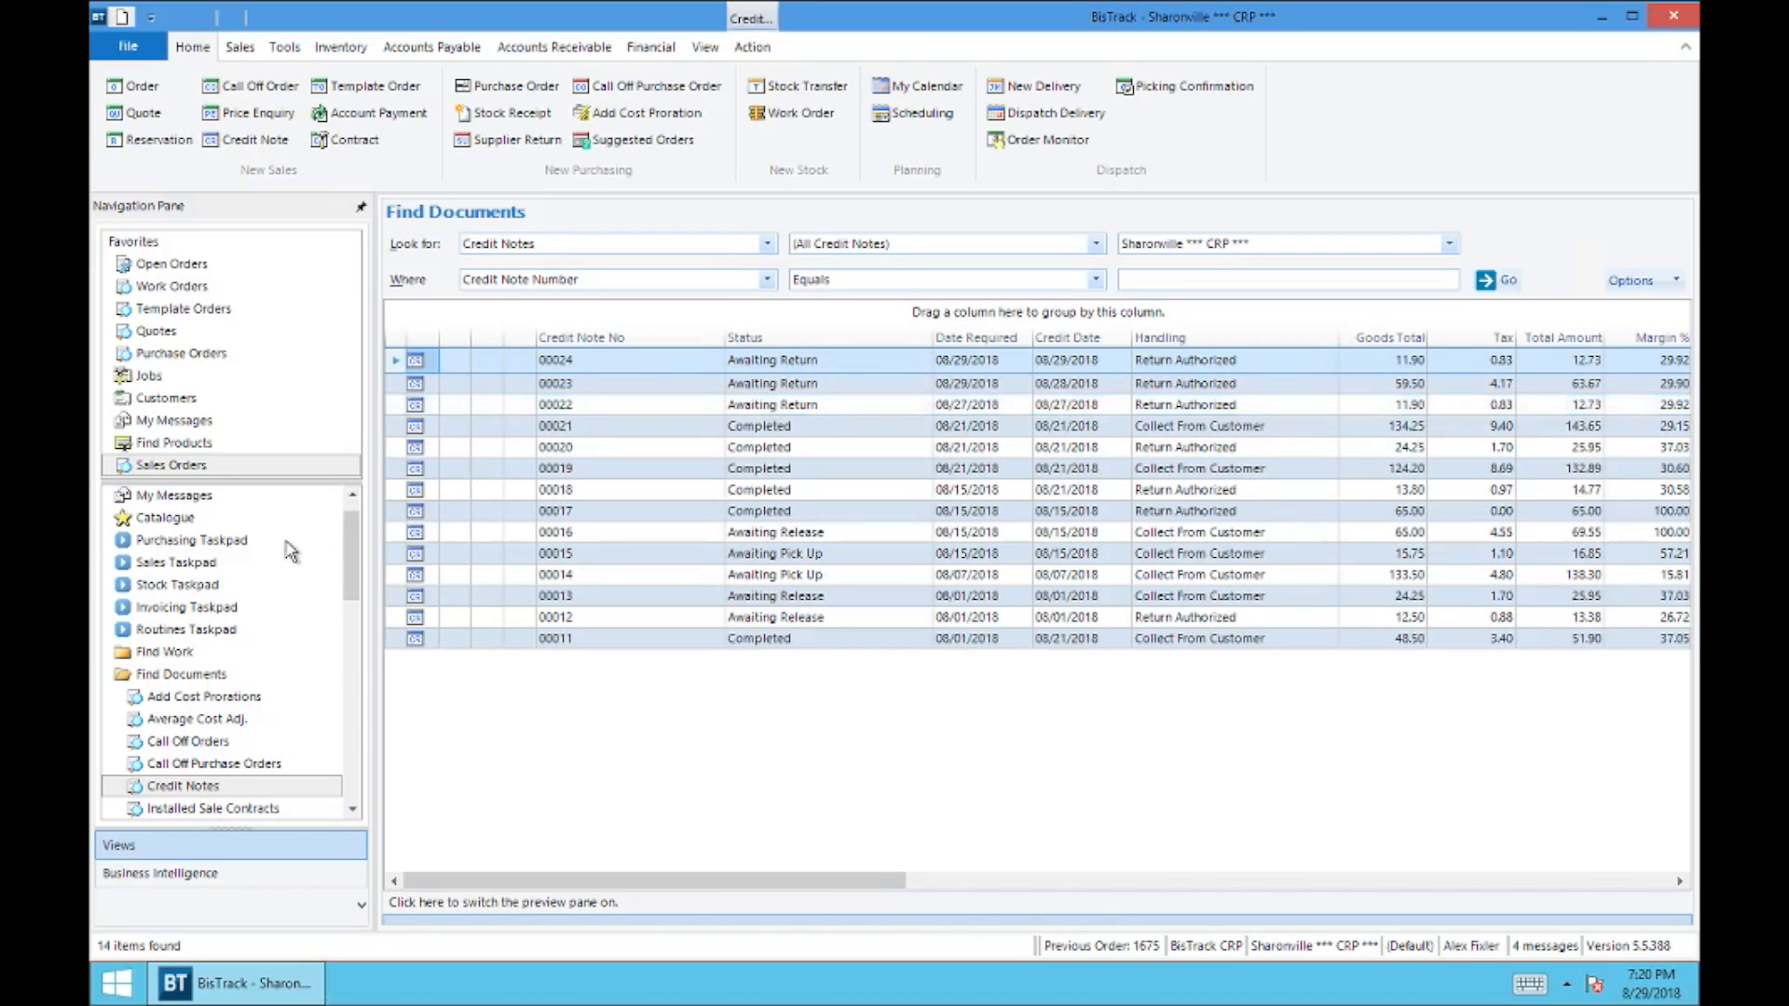
pyautogui.scroll(1, 349, 550)
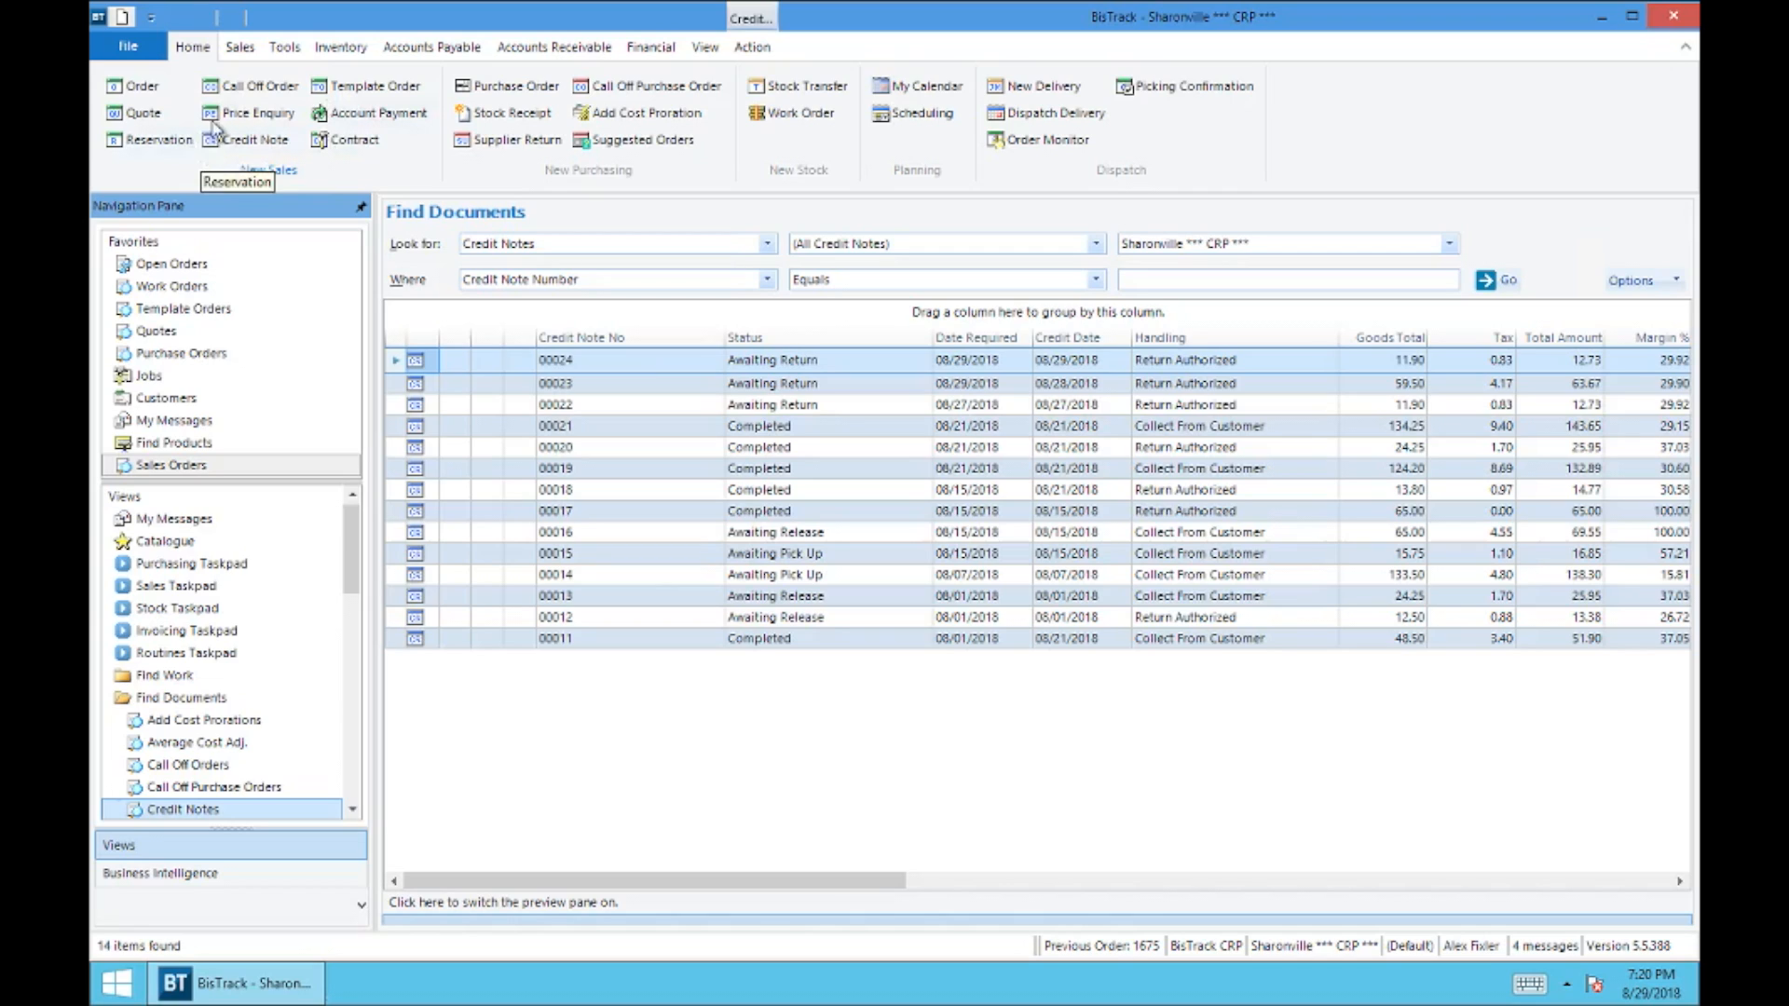
# Step: Start a new credit note directly and enter the customer code for Drees Co. - North Division Knb
pyautogui.click(252, 146)
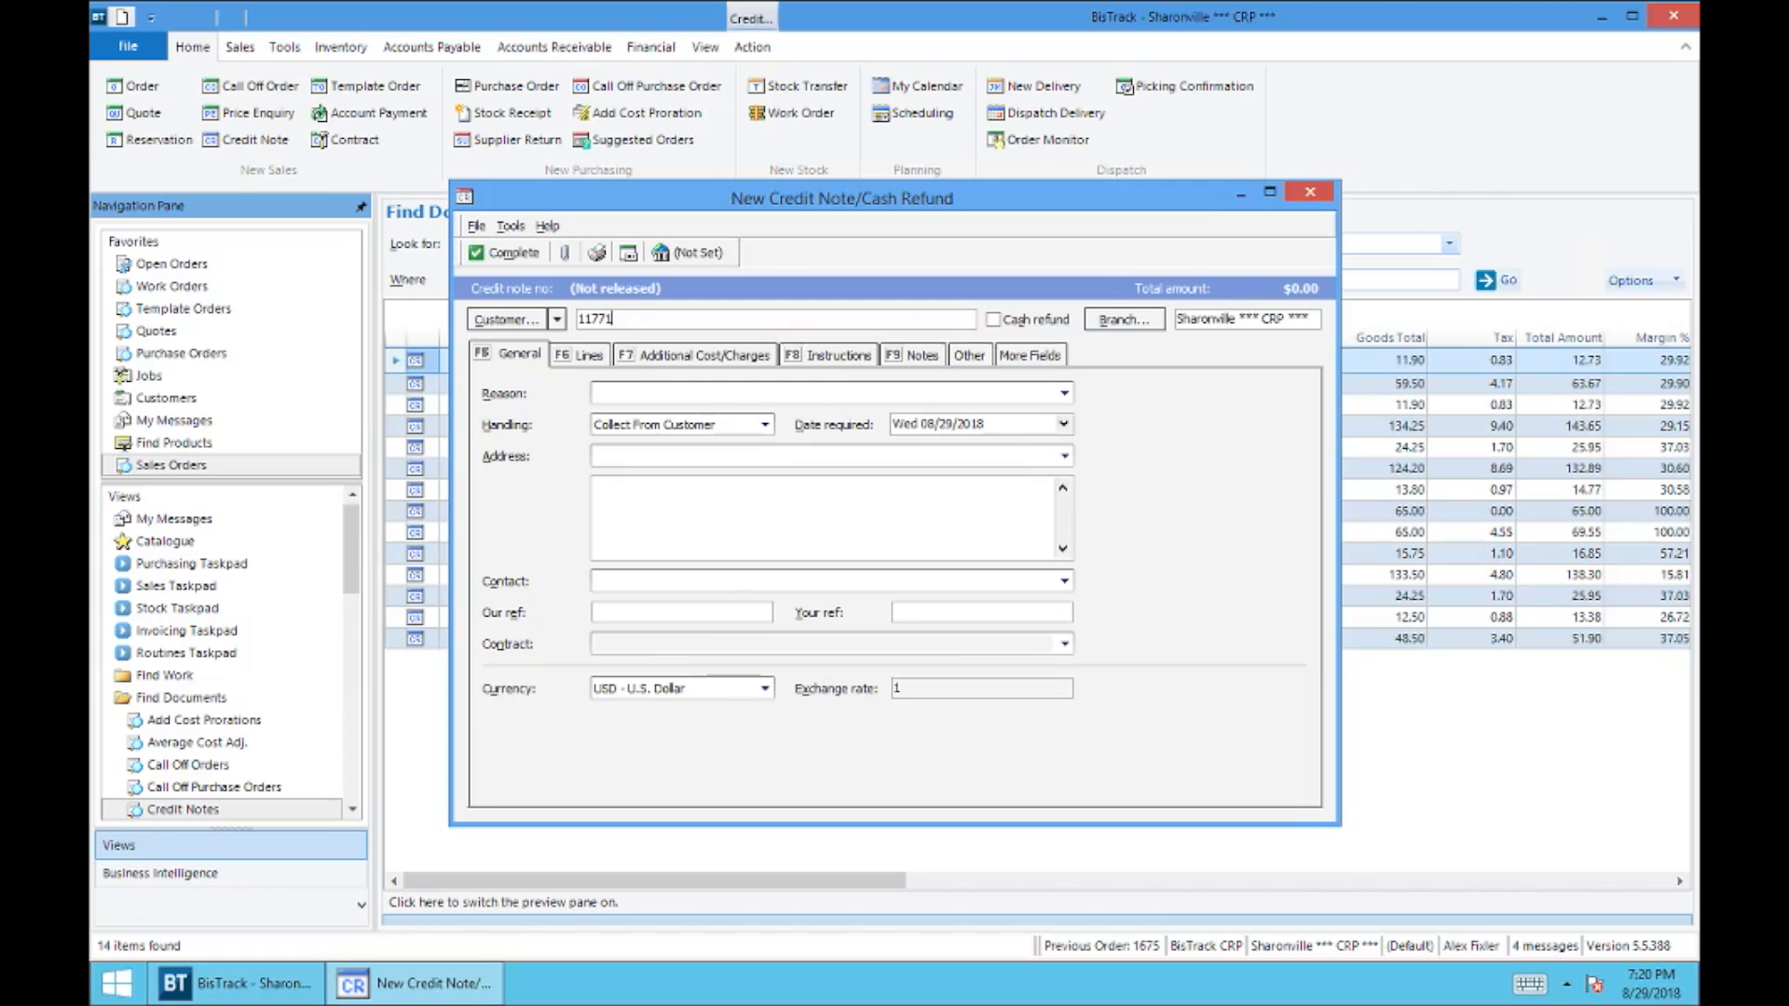
pyautogui.write('11771')
pyautogui.press('Return')
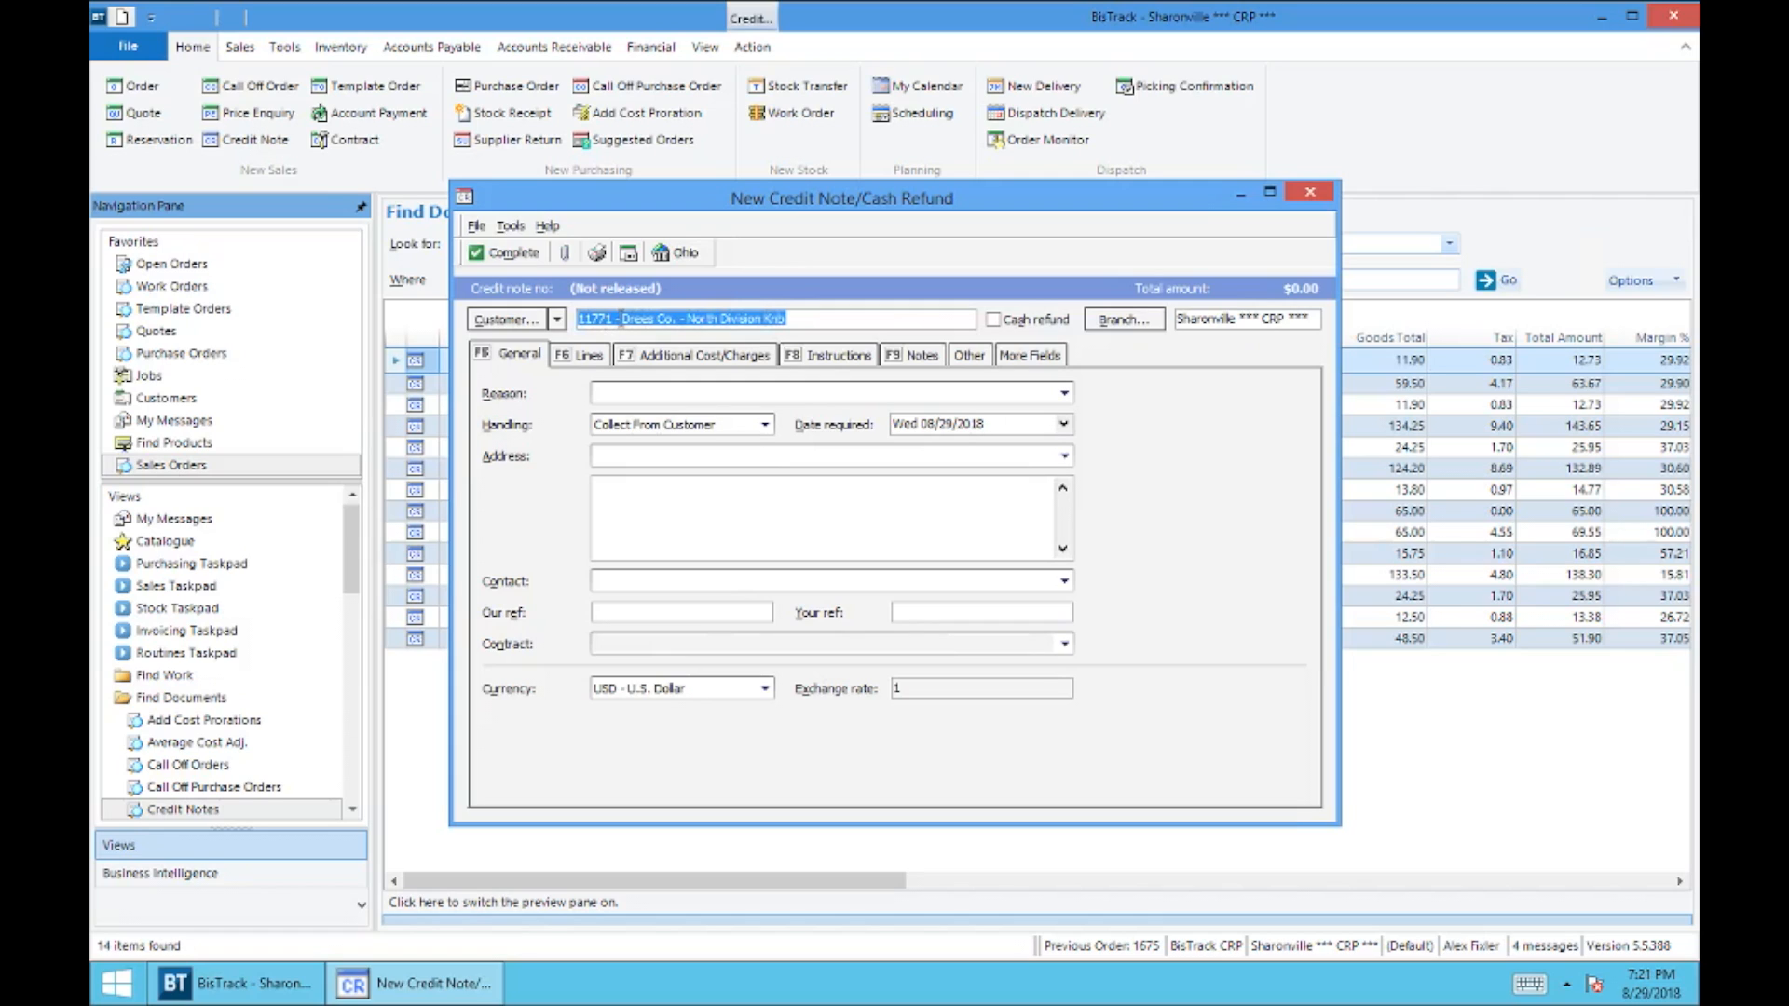
# Step: Set the new credit note's reason to Cust Unable to Find Material and its handling to Return Authorized
pyautogui.click(643, 393)
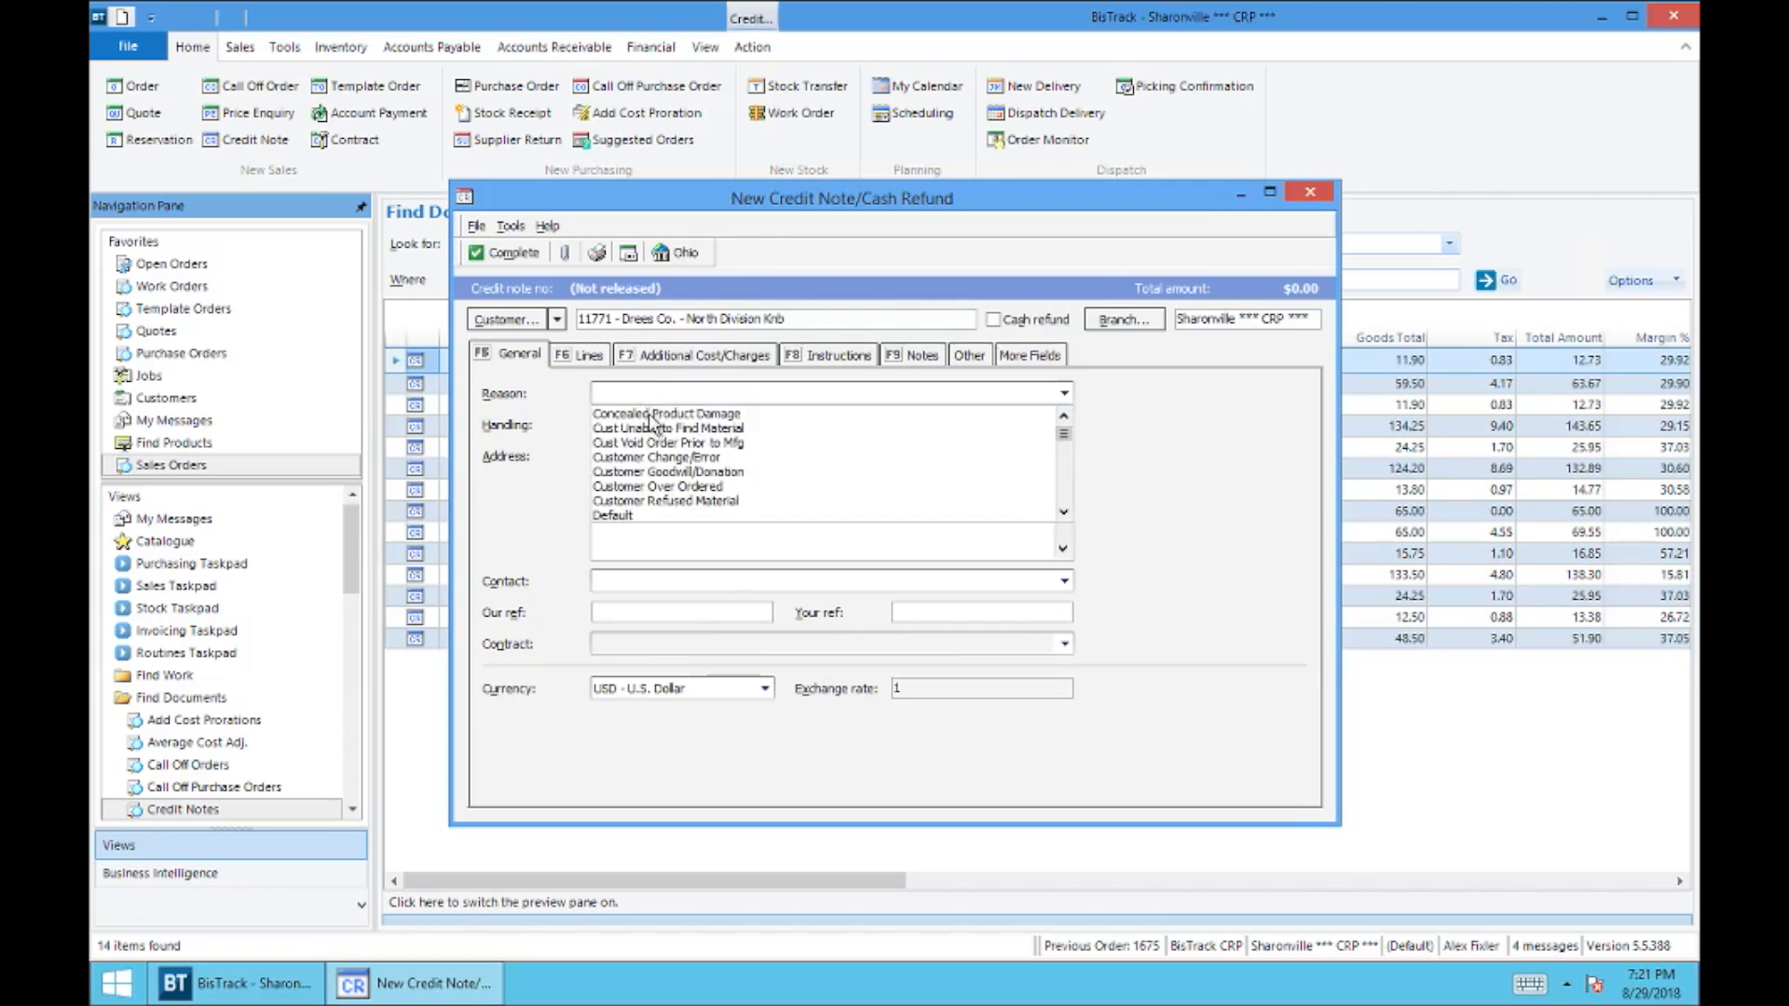
pyautogui.click(657, 427)
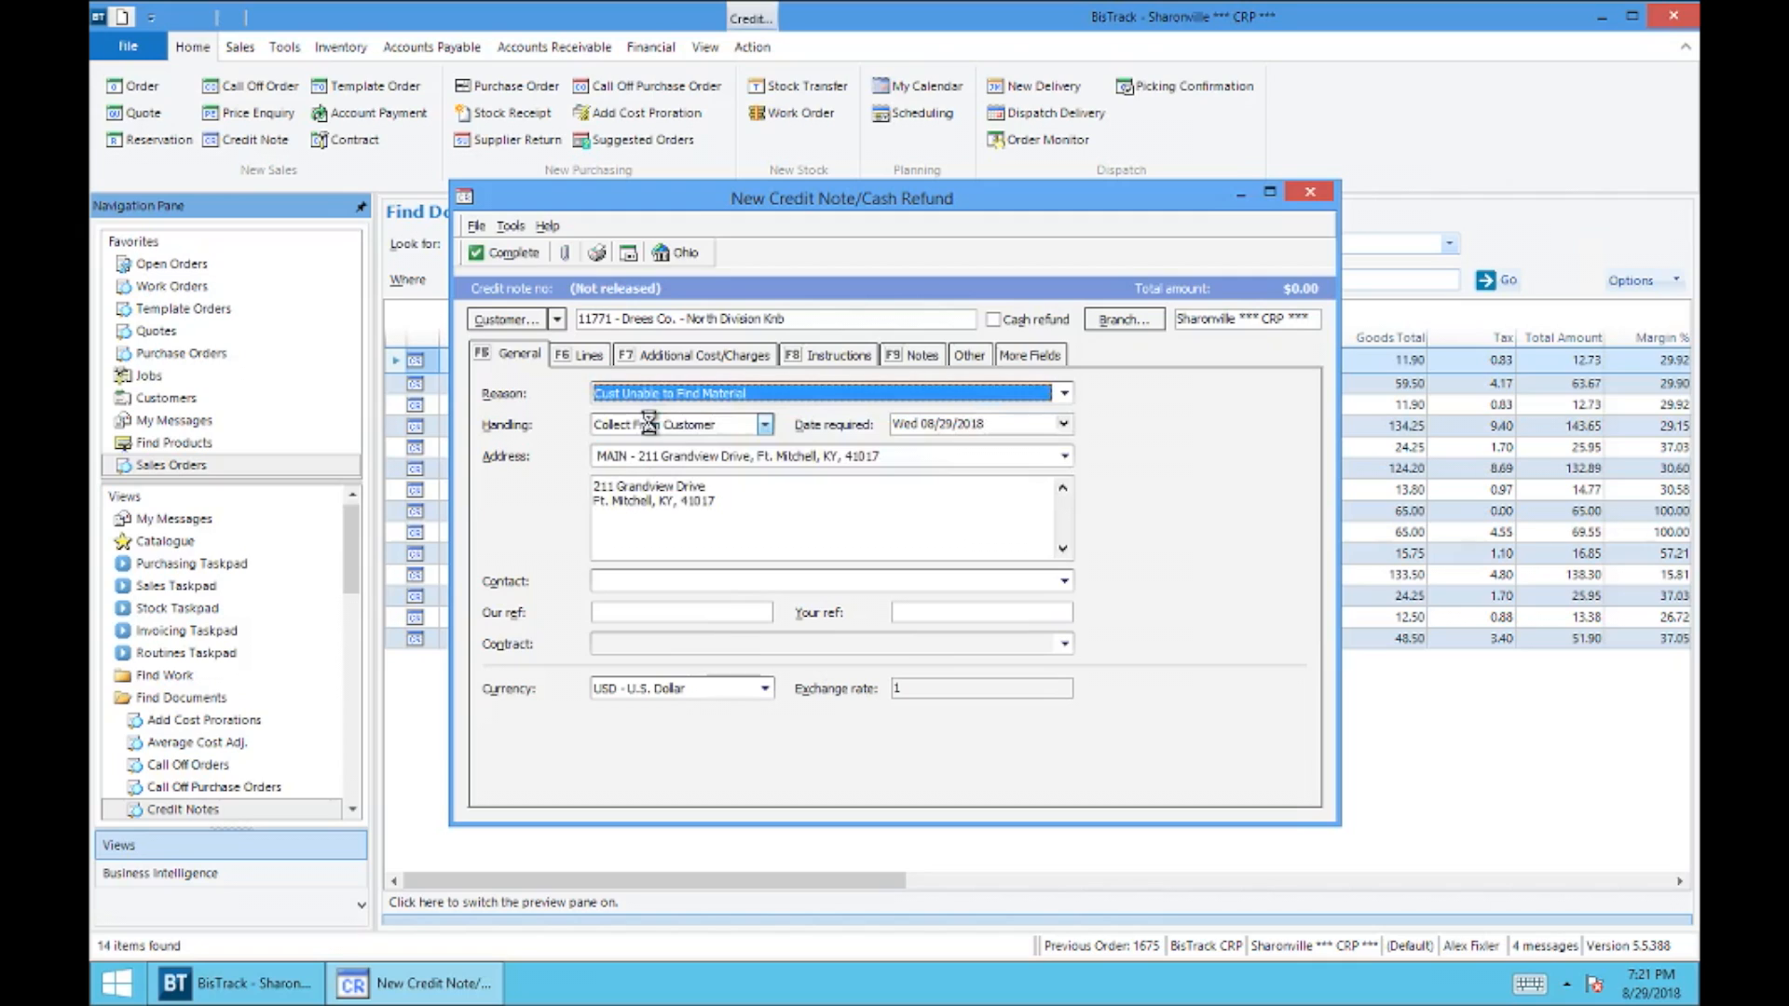
pyautogui.click(764, 424)
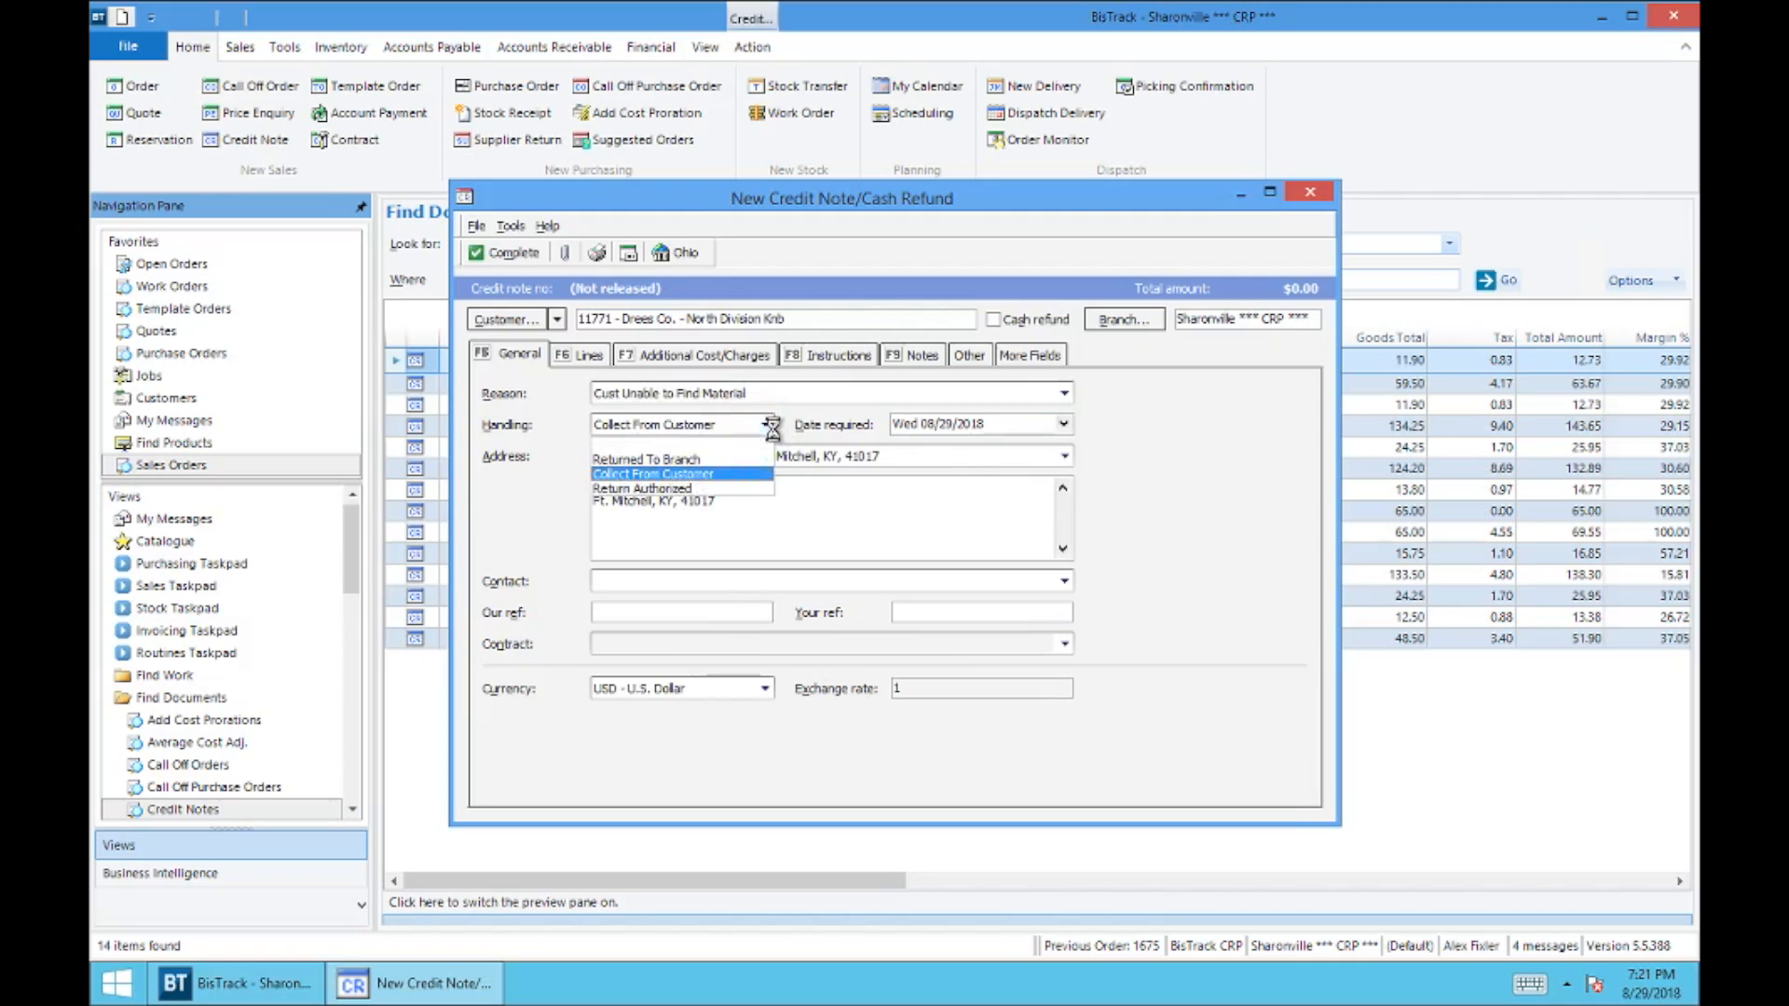
pyautogui.click(674, 489)
# Step: Add product 2416 to the credit note as a non-invoice line, accepting its default quantity and price
pyautogui.click(576, 356)
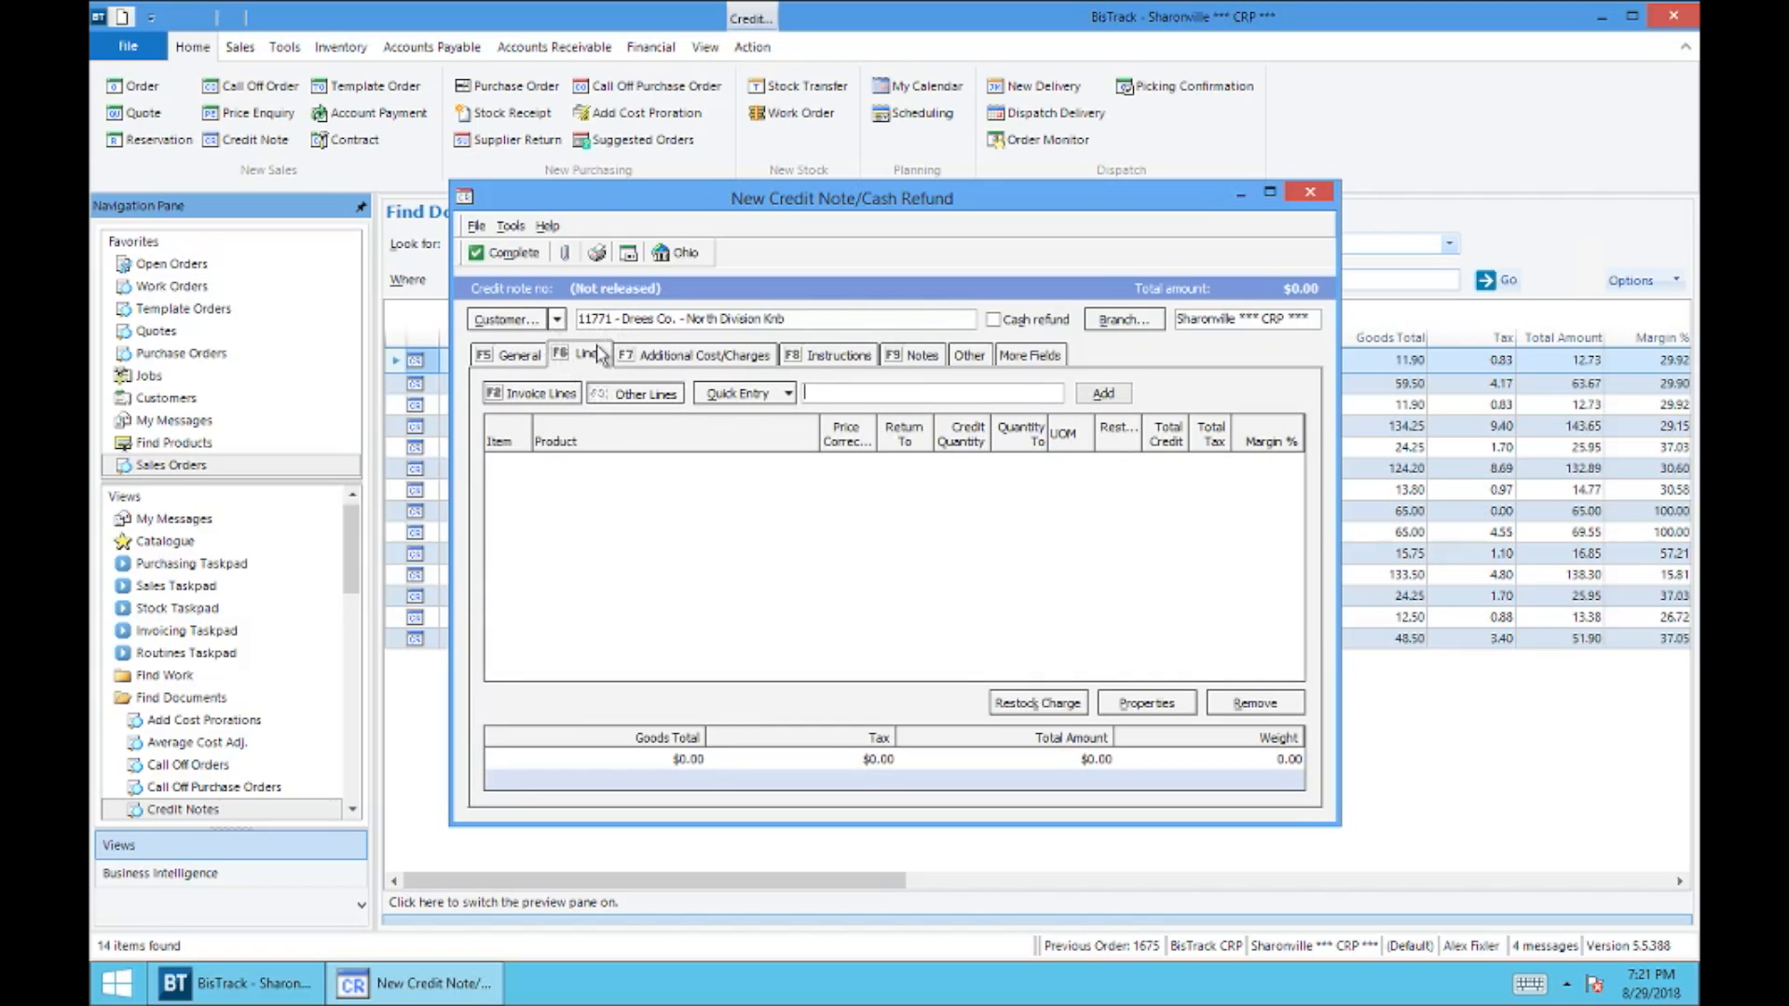
pyautogui.click(538, 395)
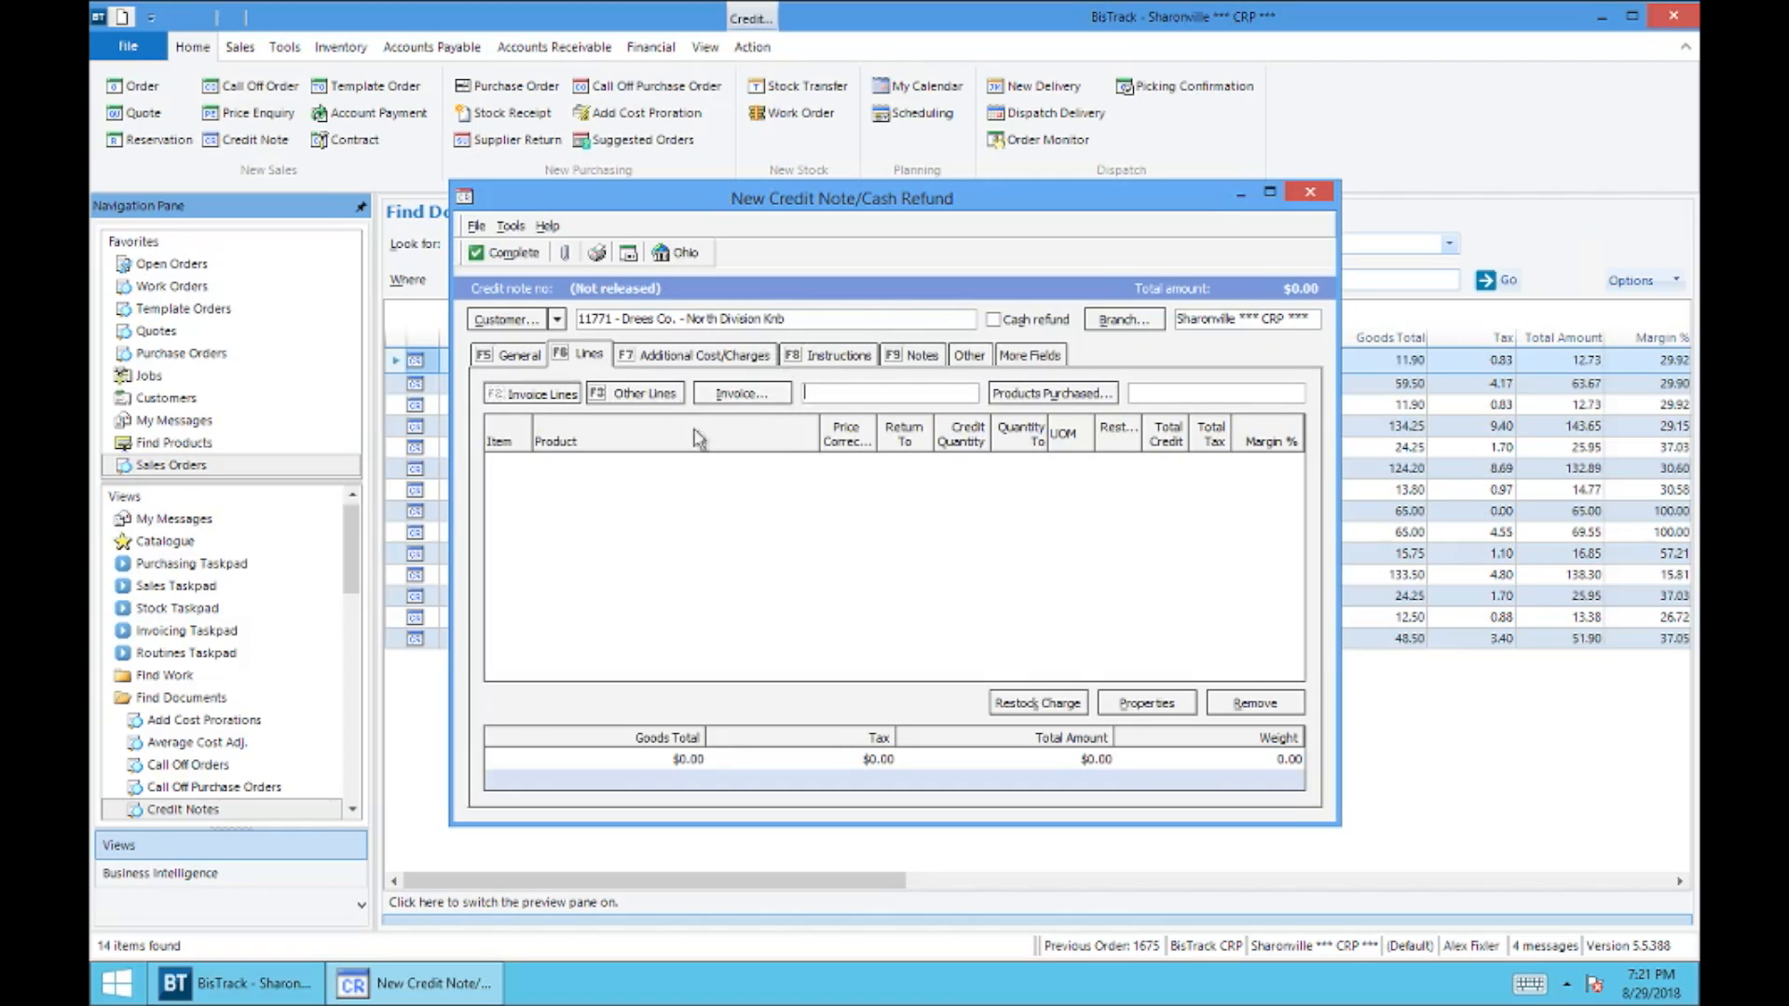
pyautogui.click(632, 399)
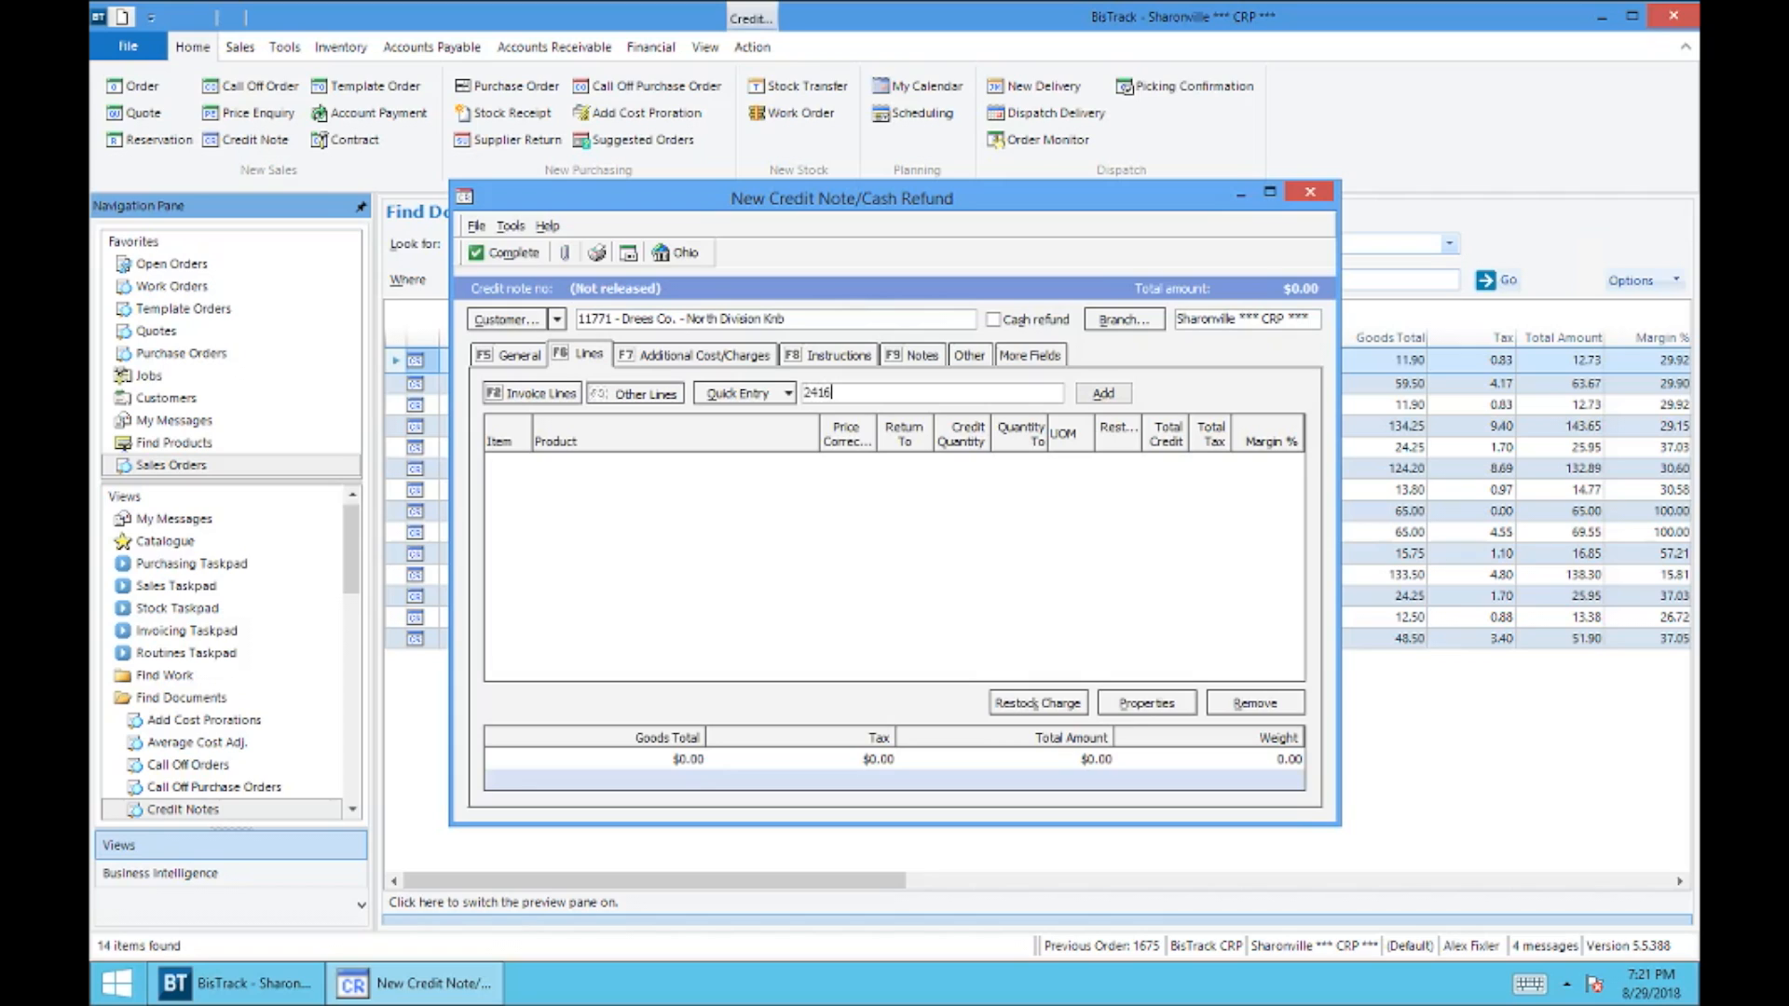
pyautogui.write('2416')
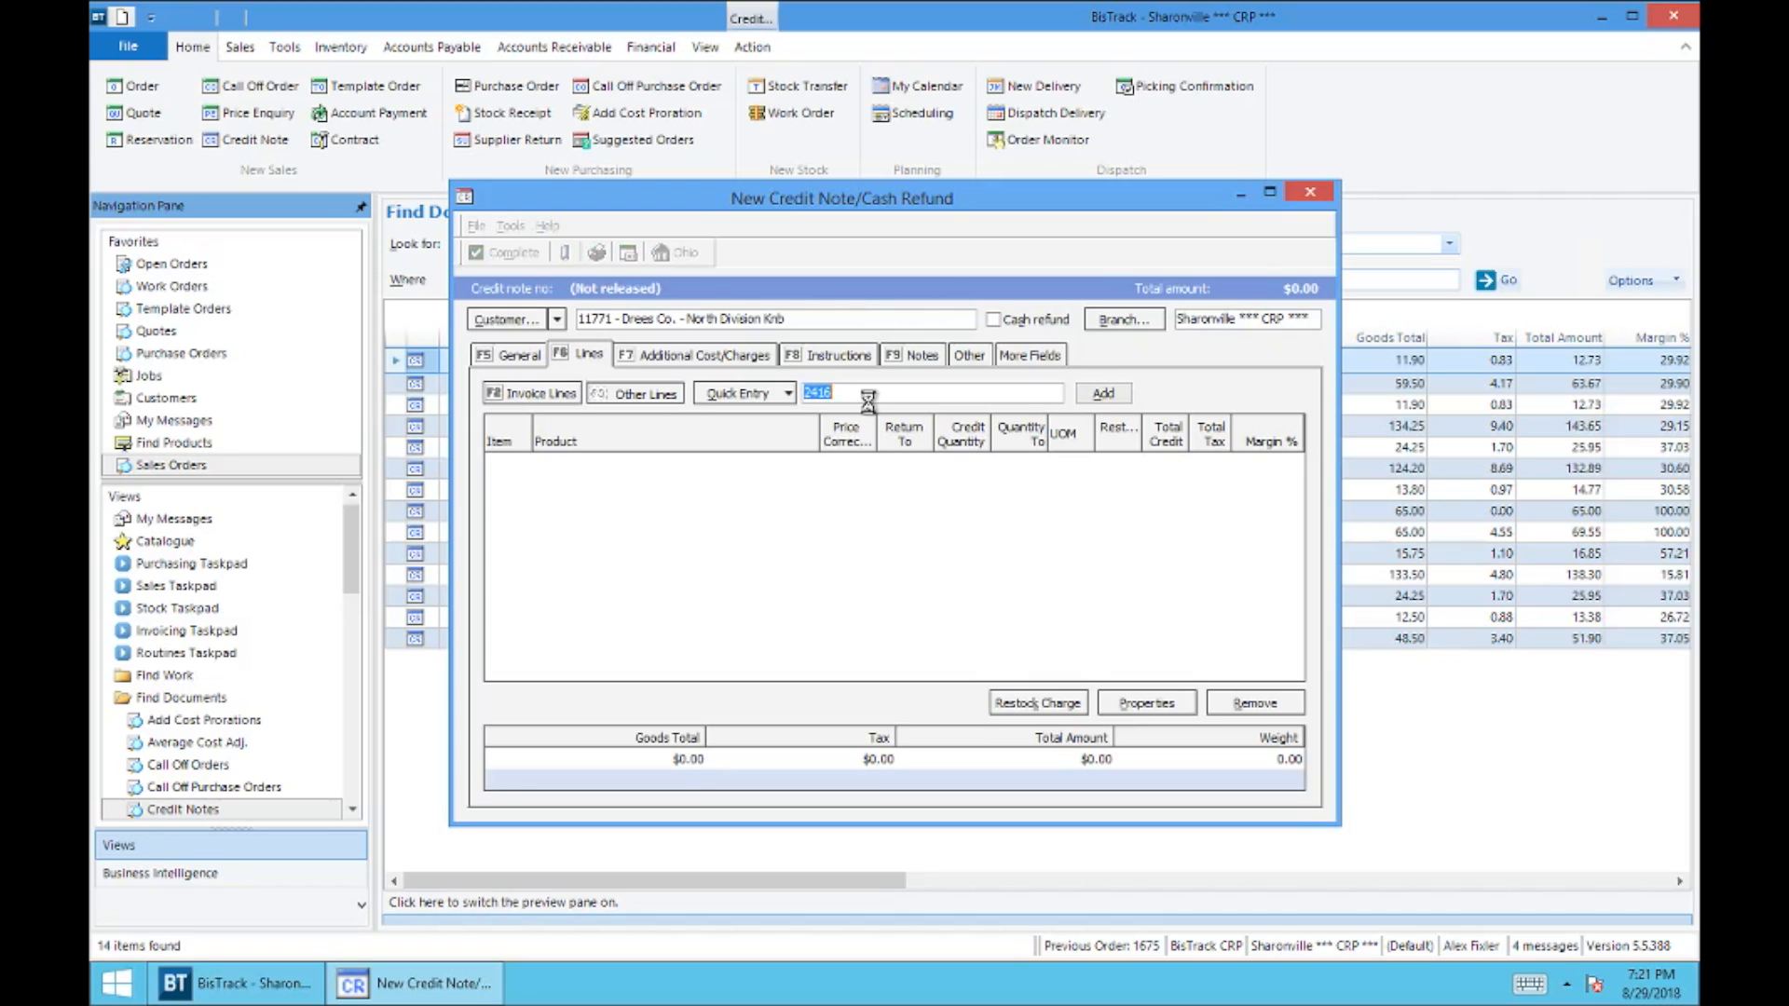
pyautogui.press('Return')
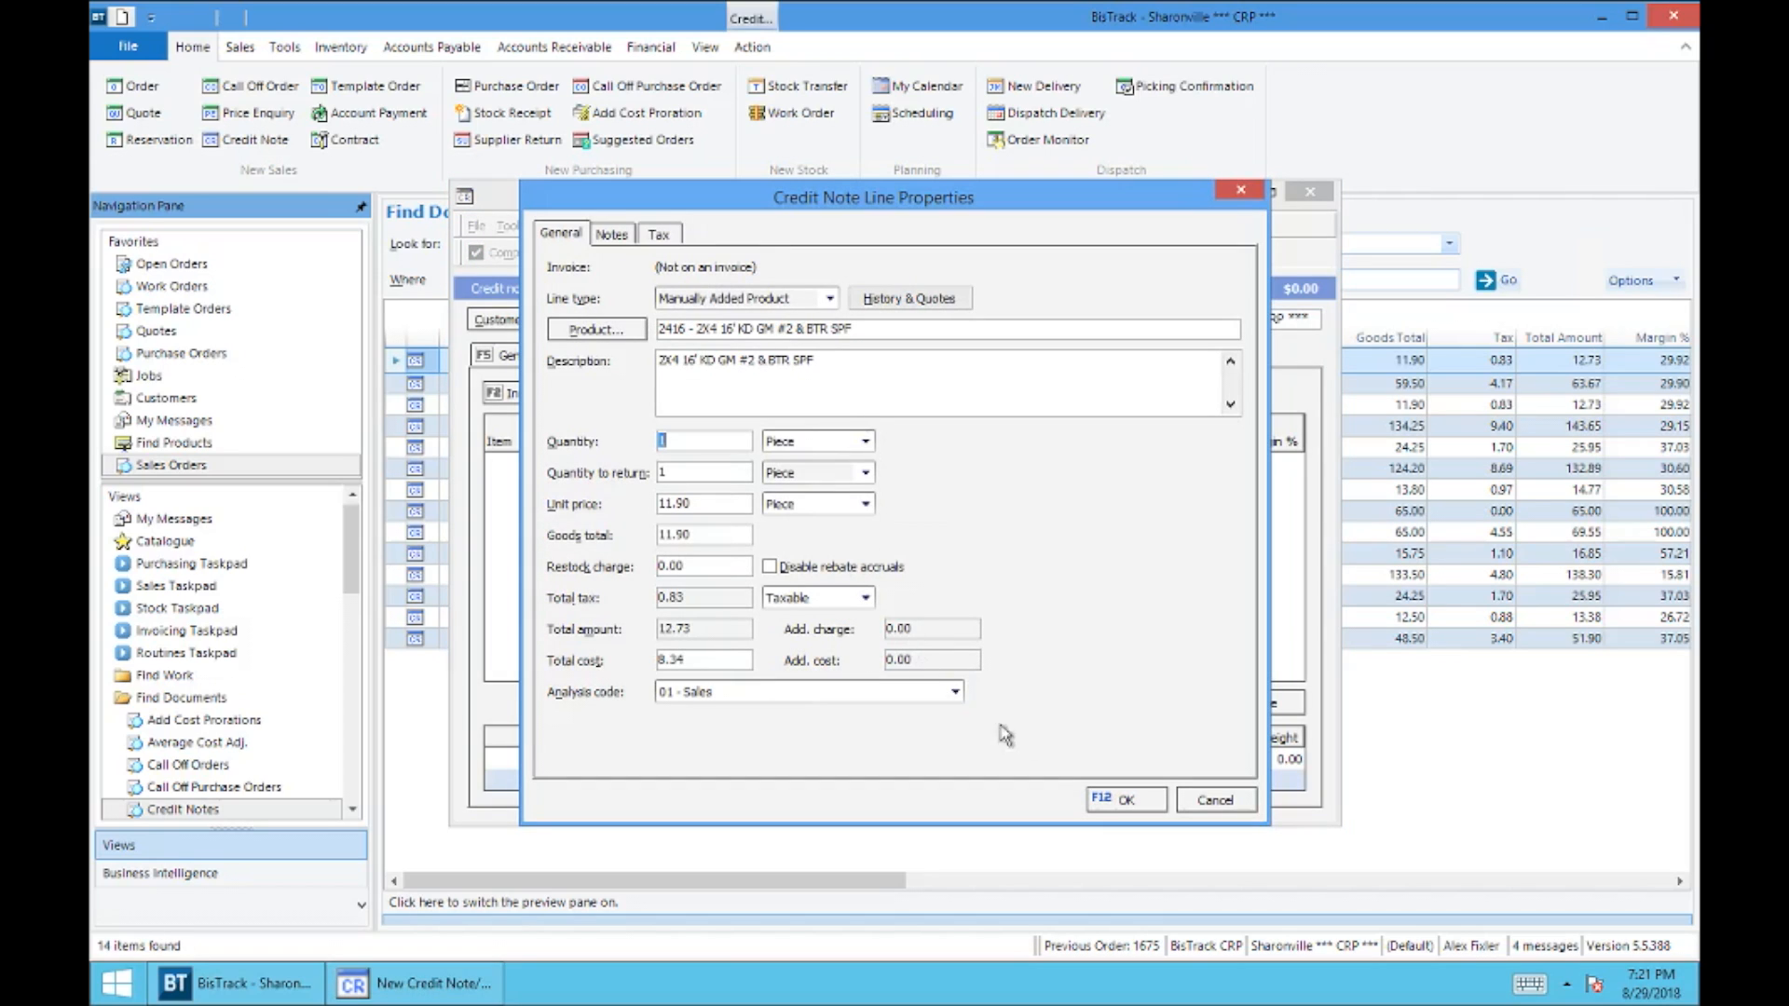
pyautogui.click(1102, 800)
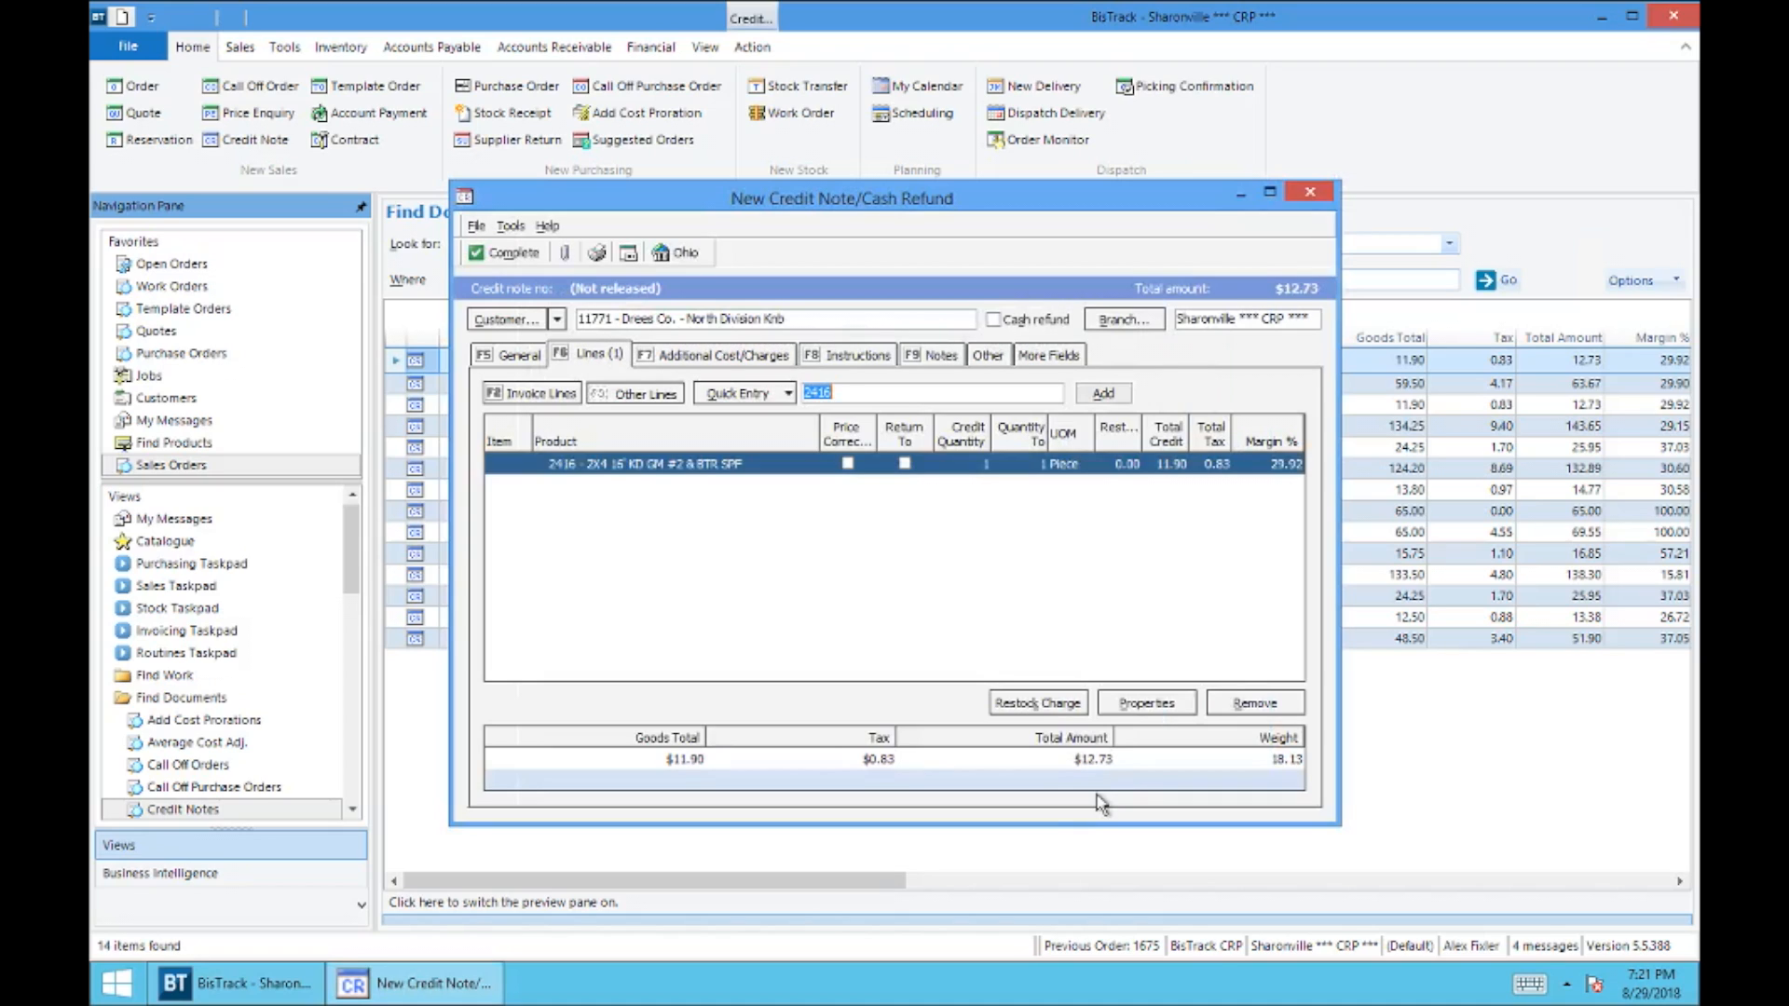
# Step: Try to complete the credit note, and replace its main address with the address of job 17-113
pyautogui.click(515, 254)
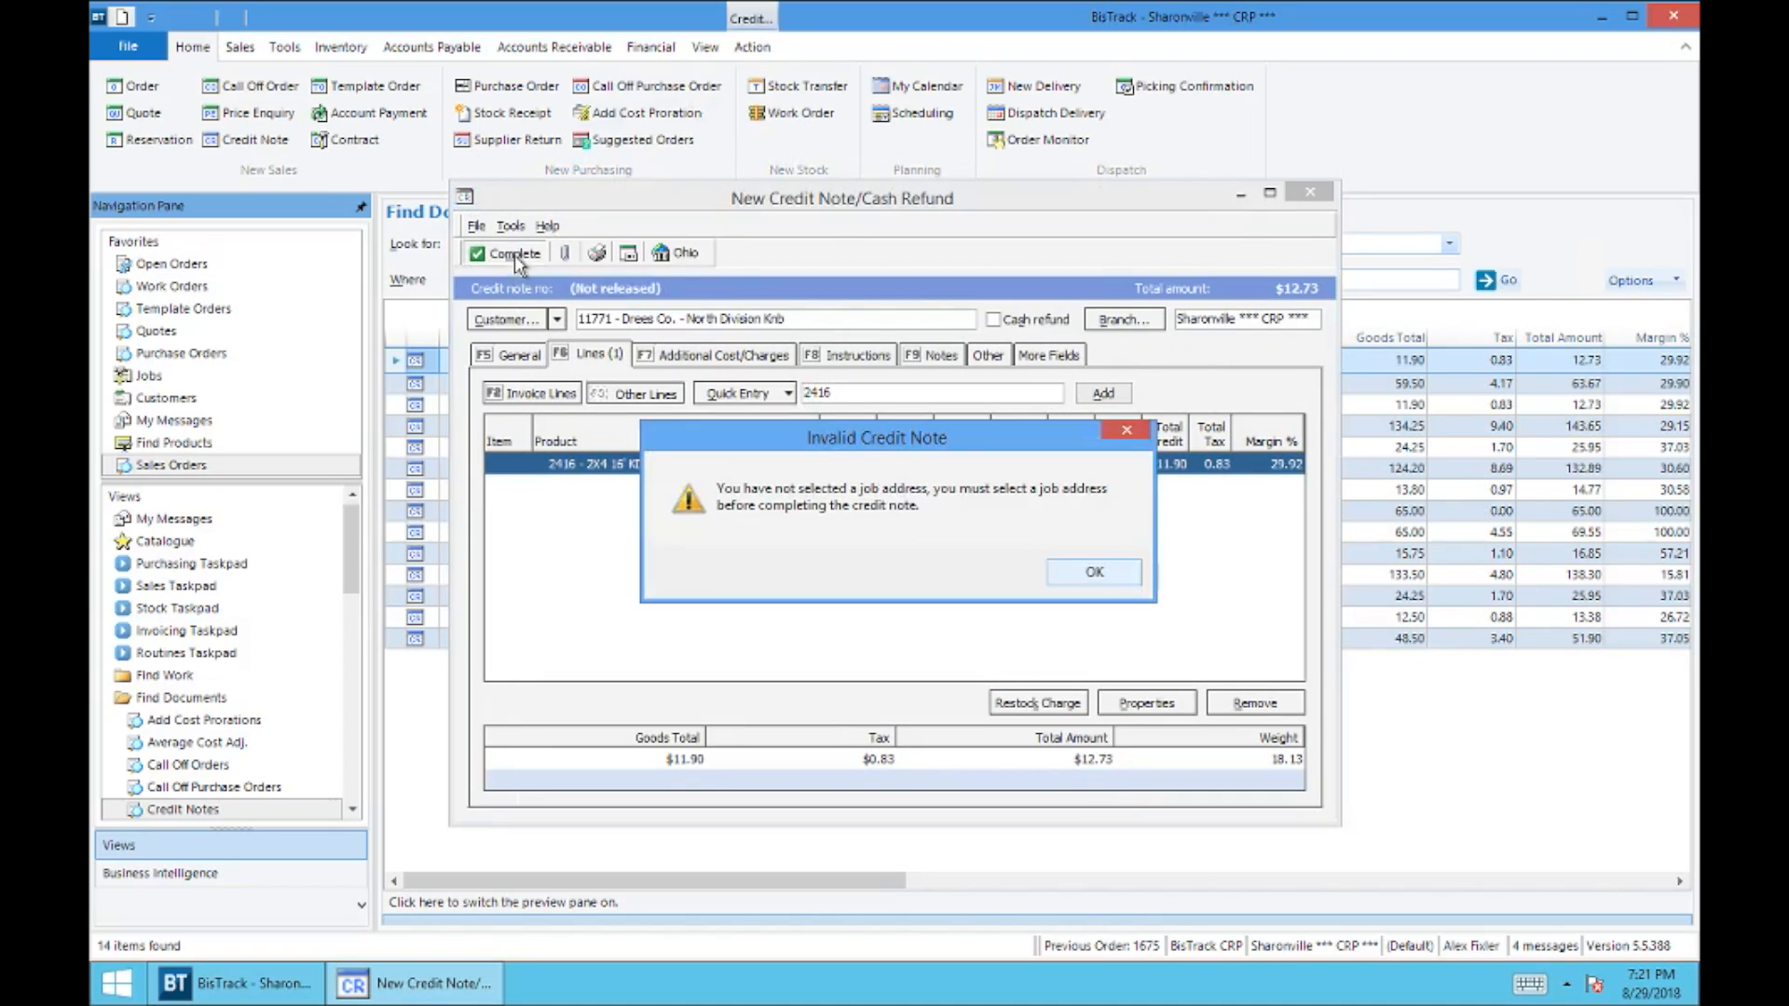
pyautogui.click(1094, 572)
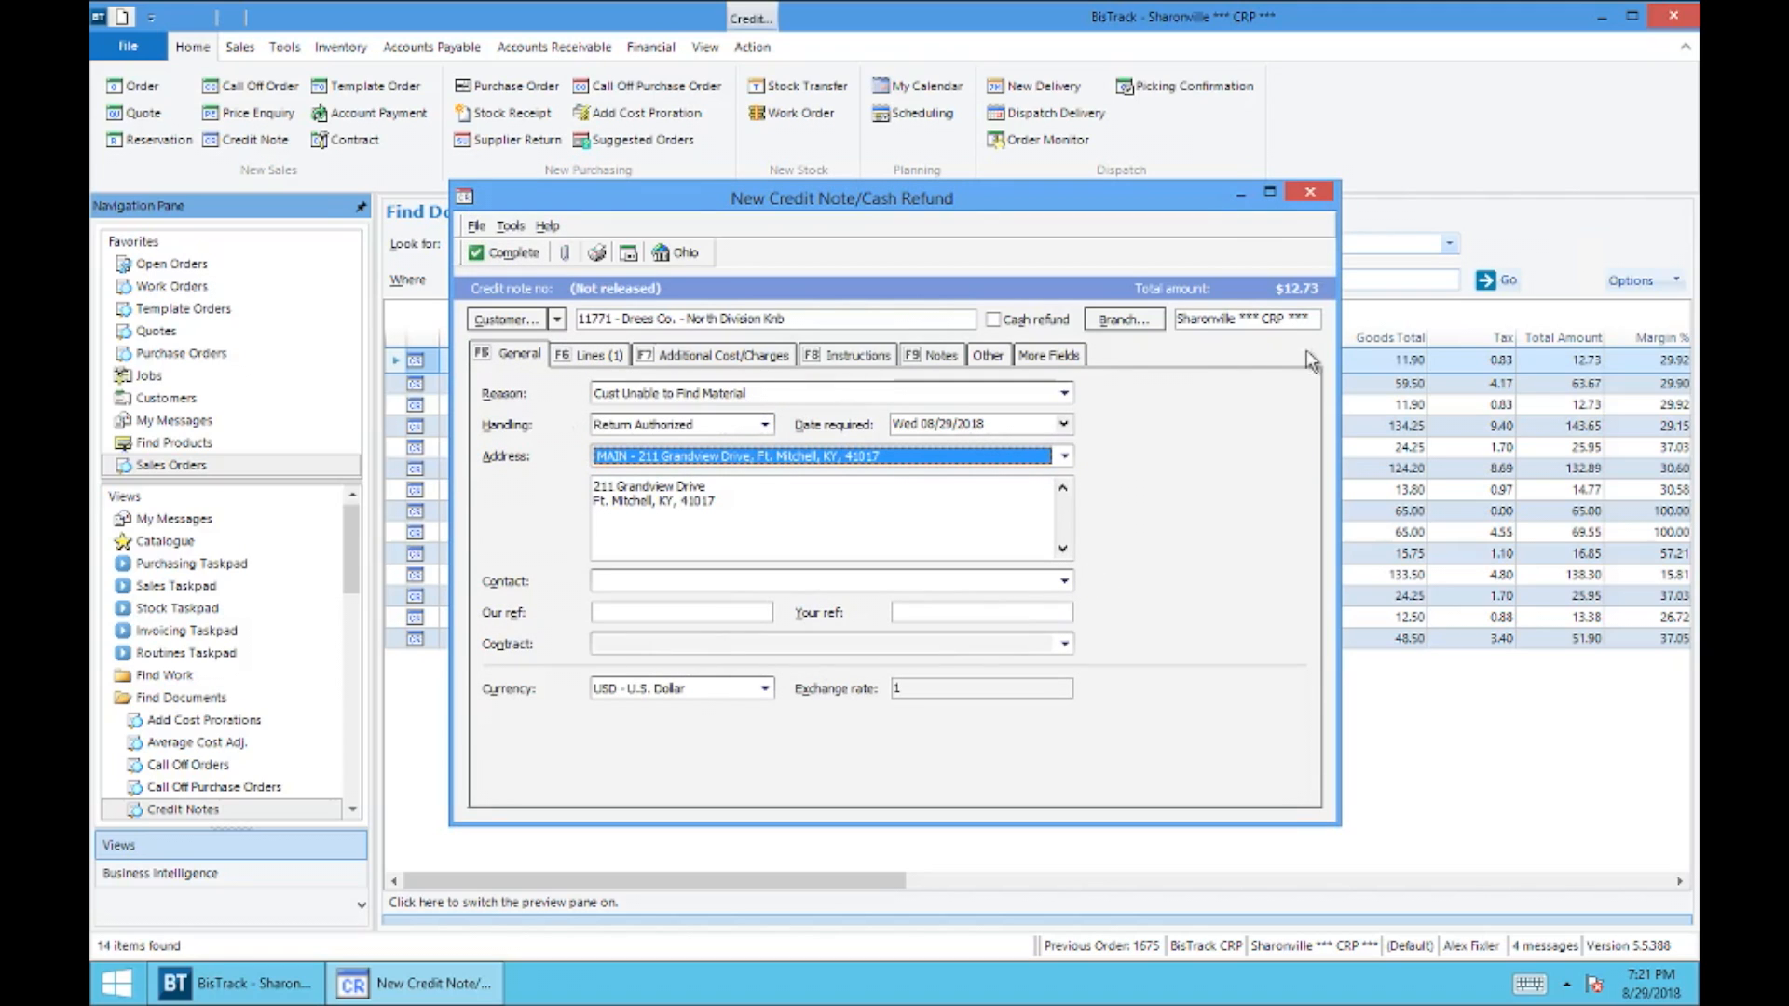
pyautogui.click(1064, 455)
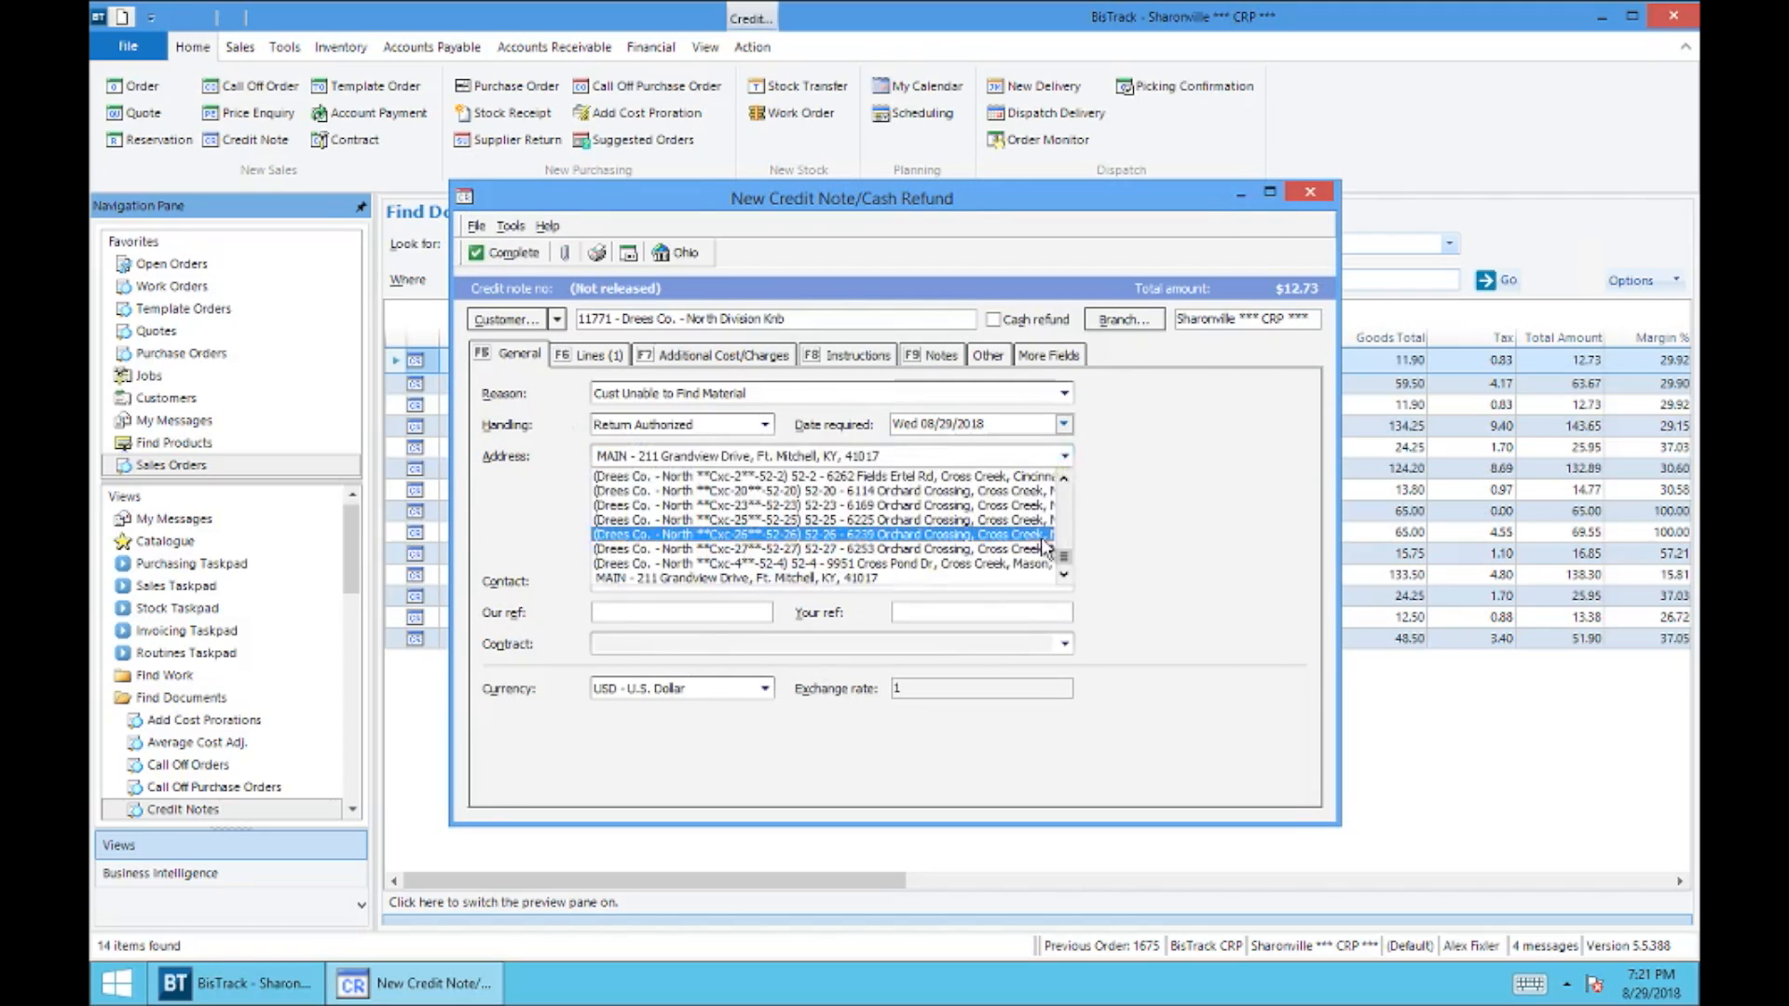
pyautogui.moveTo(1065, 556); pyautogui.dragTo(1065, 498)
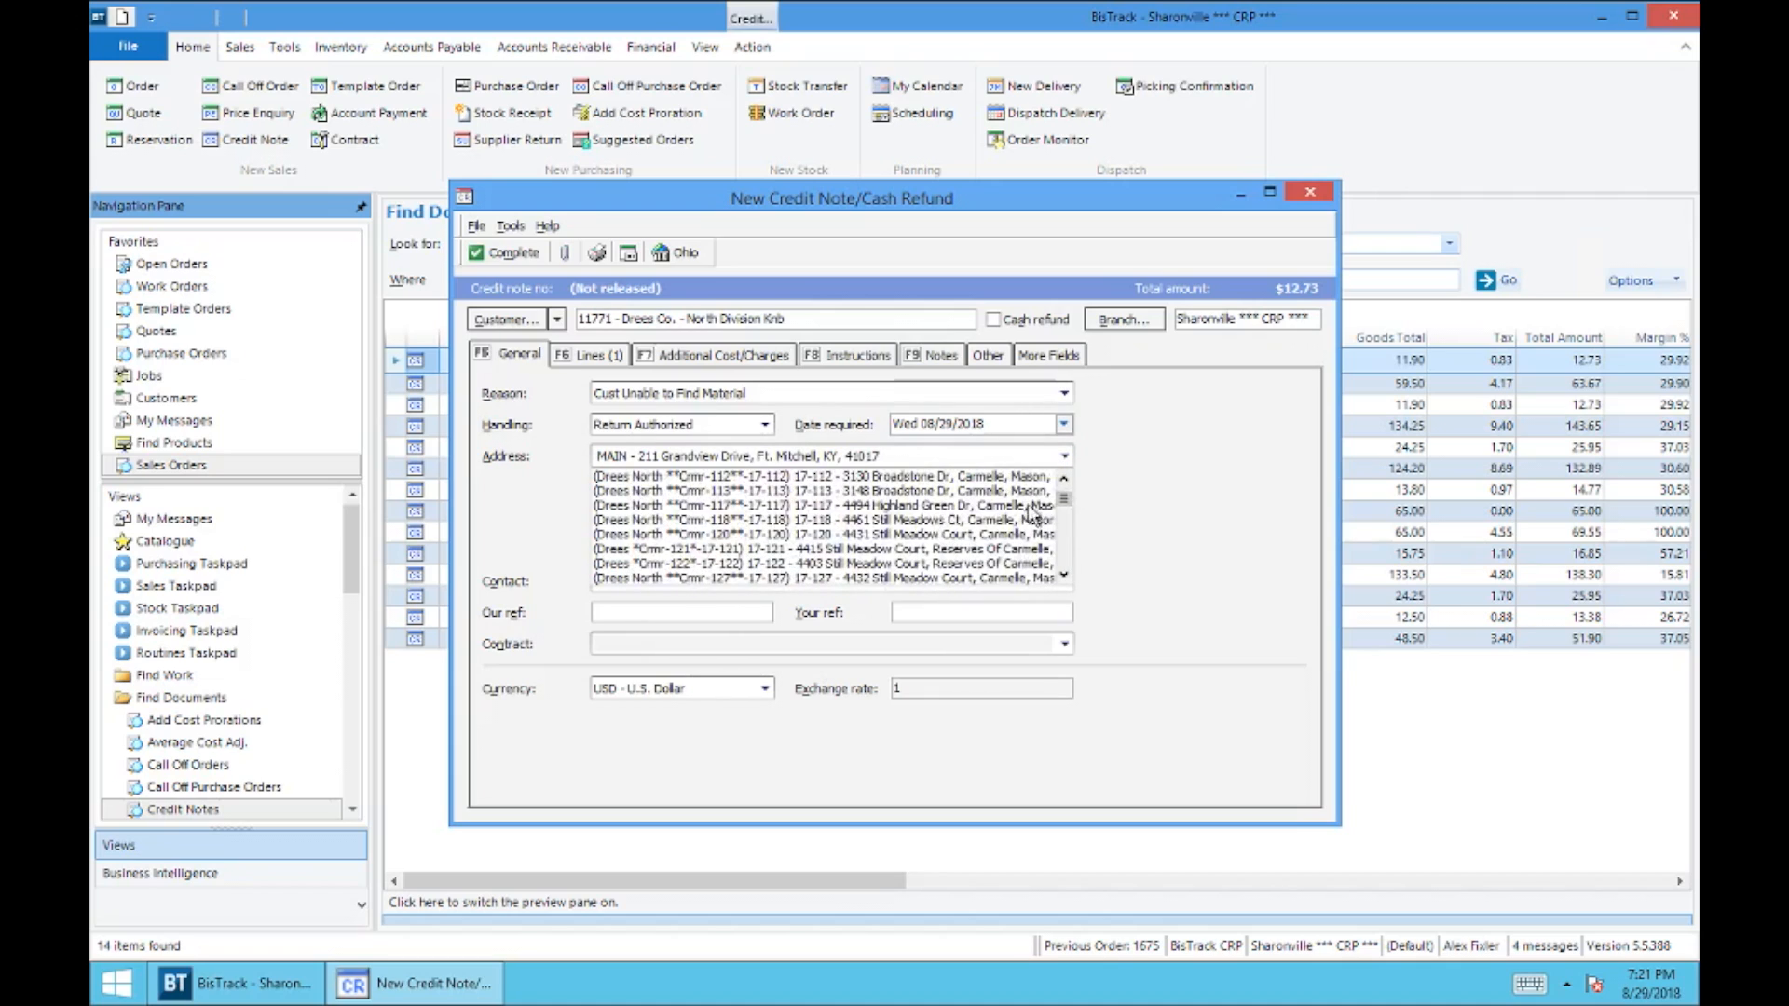
pyautogui.click(927, 495)
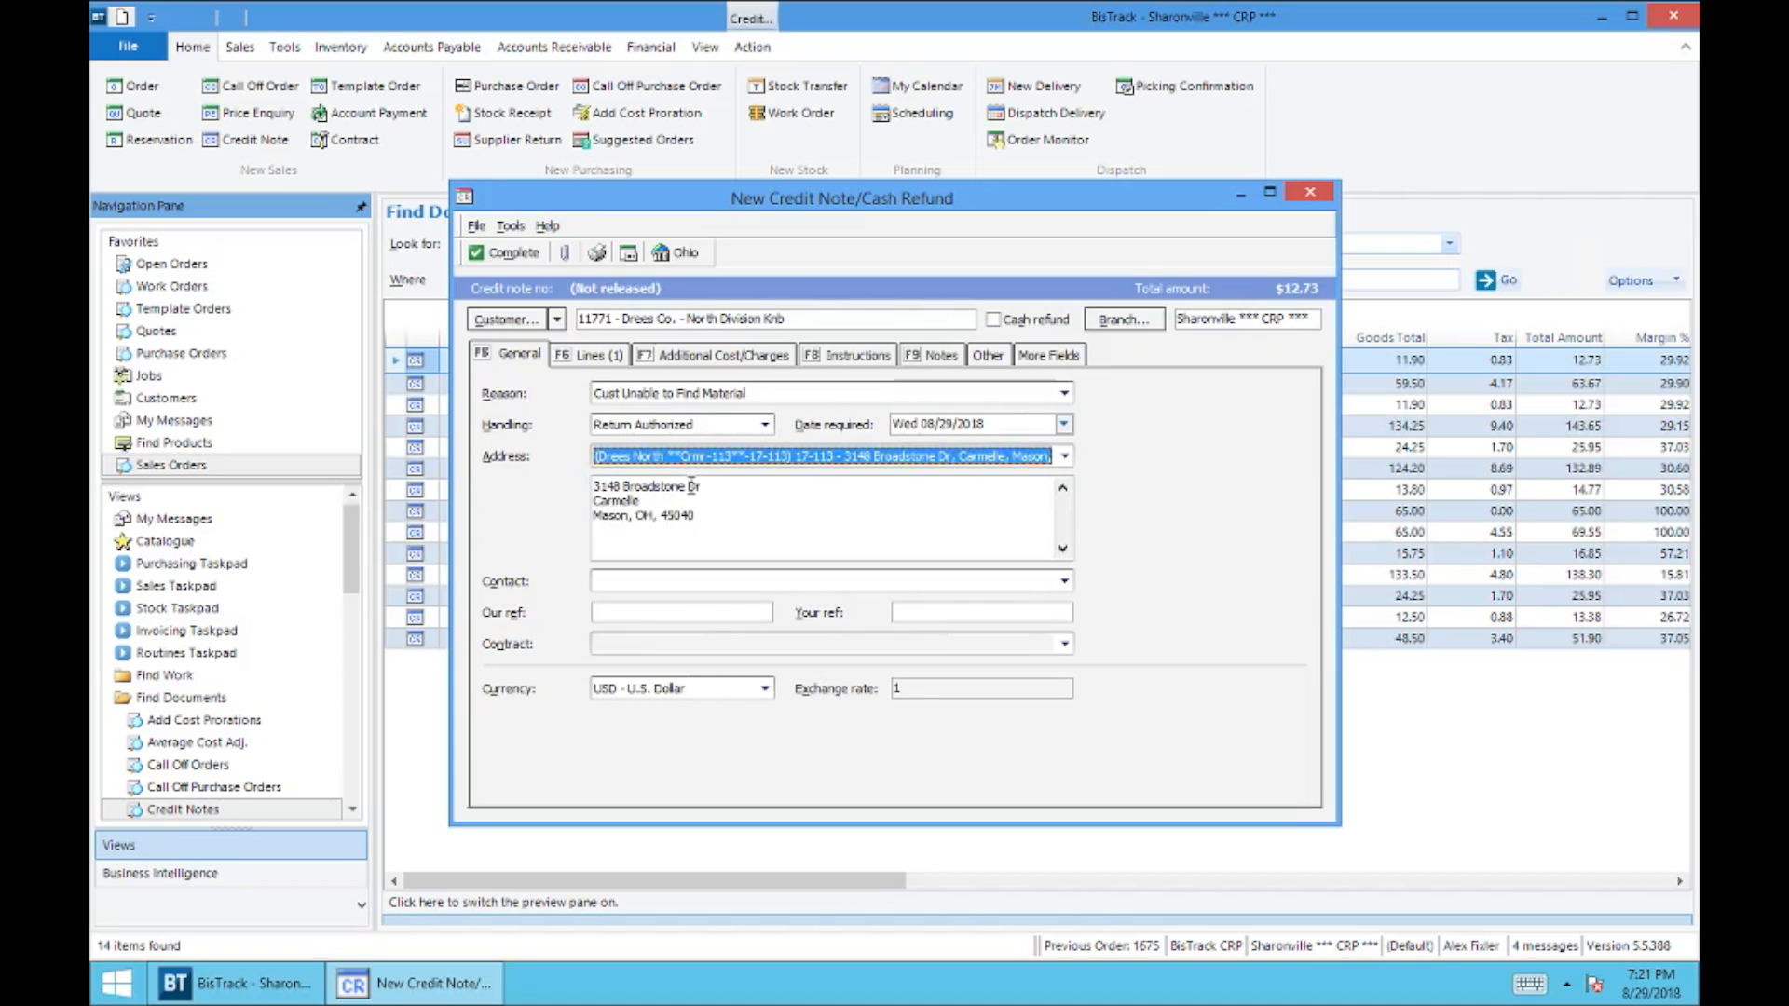
# Step: Complete the credit note without creating a sales order or printing it, and refresh the credit note list in Find Documents
pyautogui.click(506, 254)
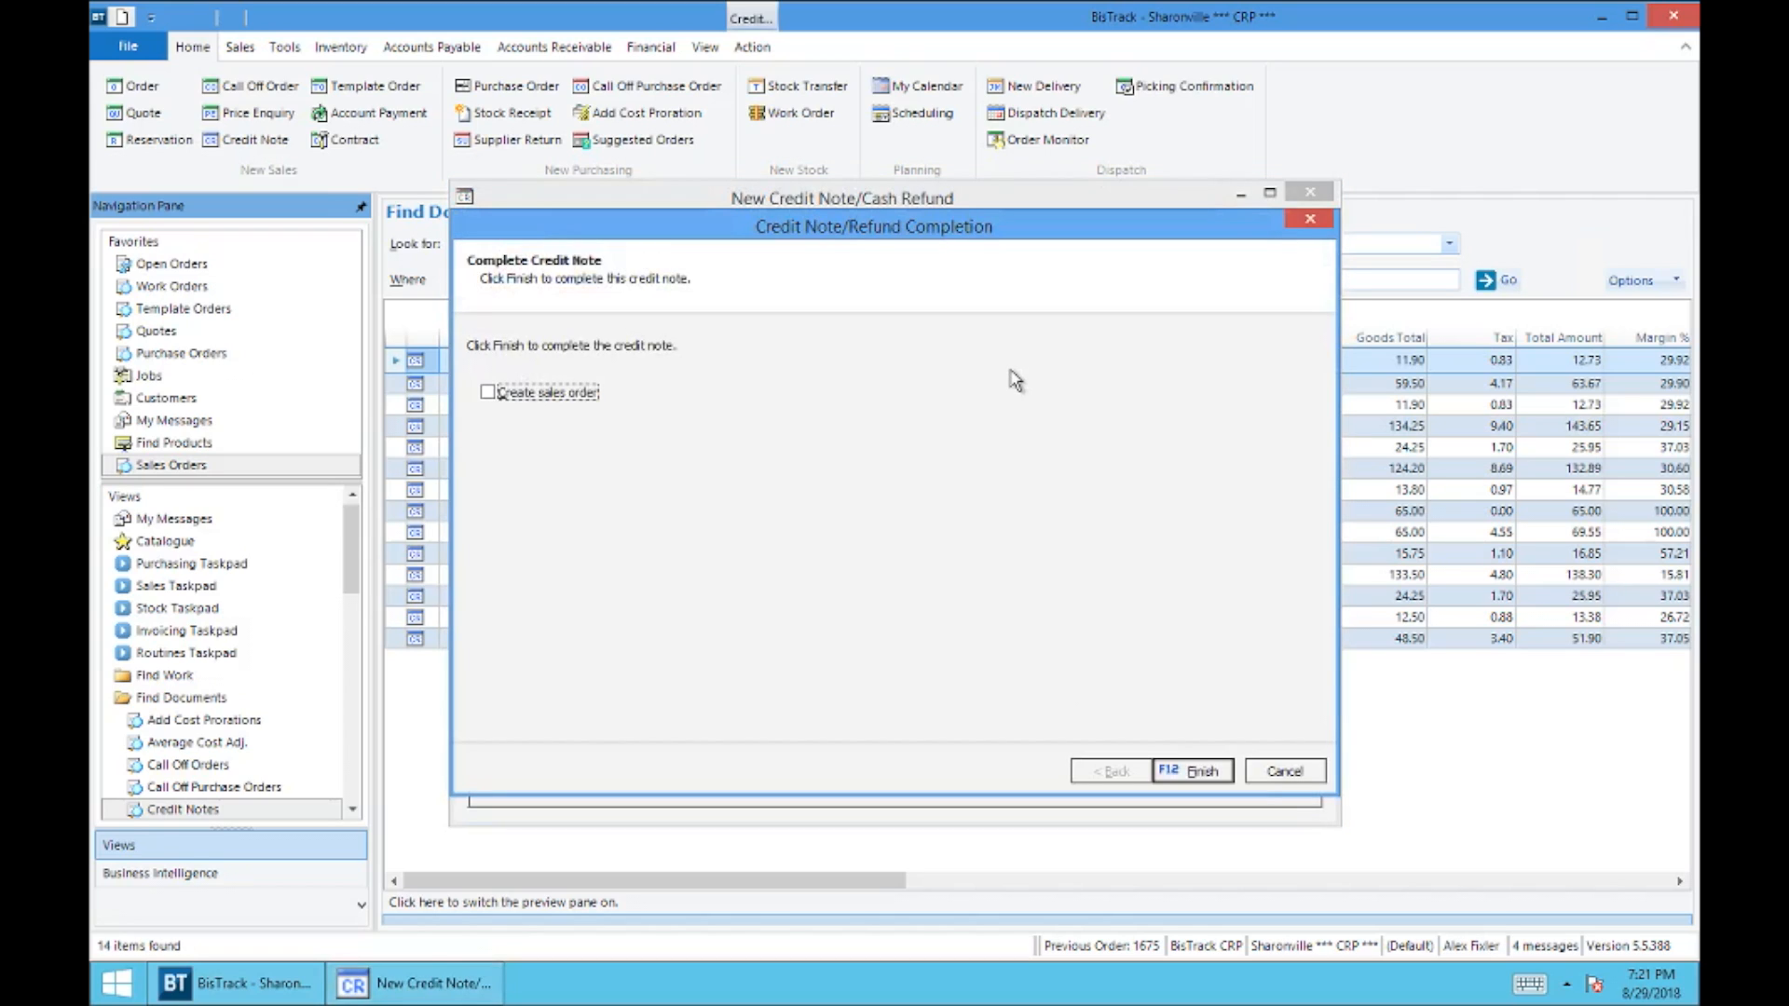
pyautogui.click(1202, 774)
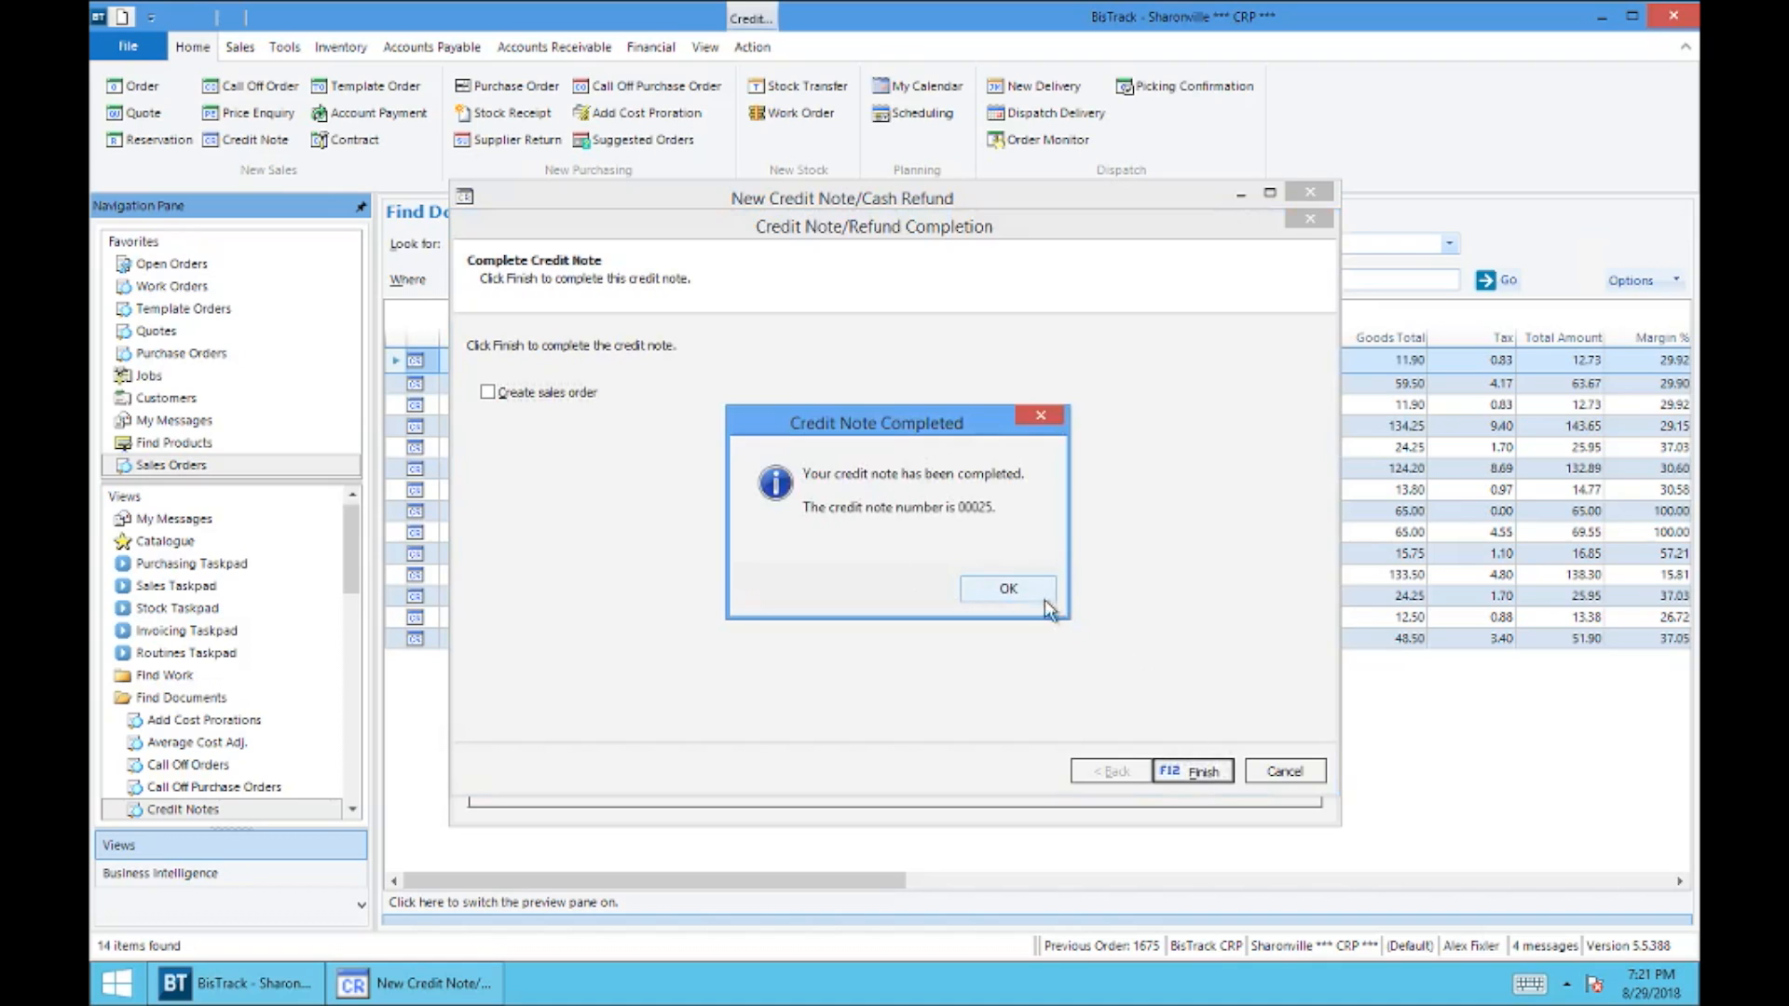
pyautogui.click(1035, 596)
pyautogui.click(1035, 591)
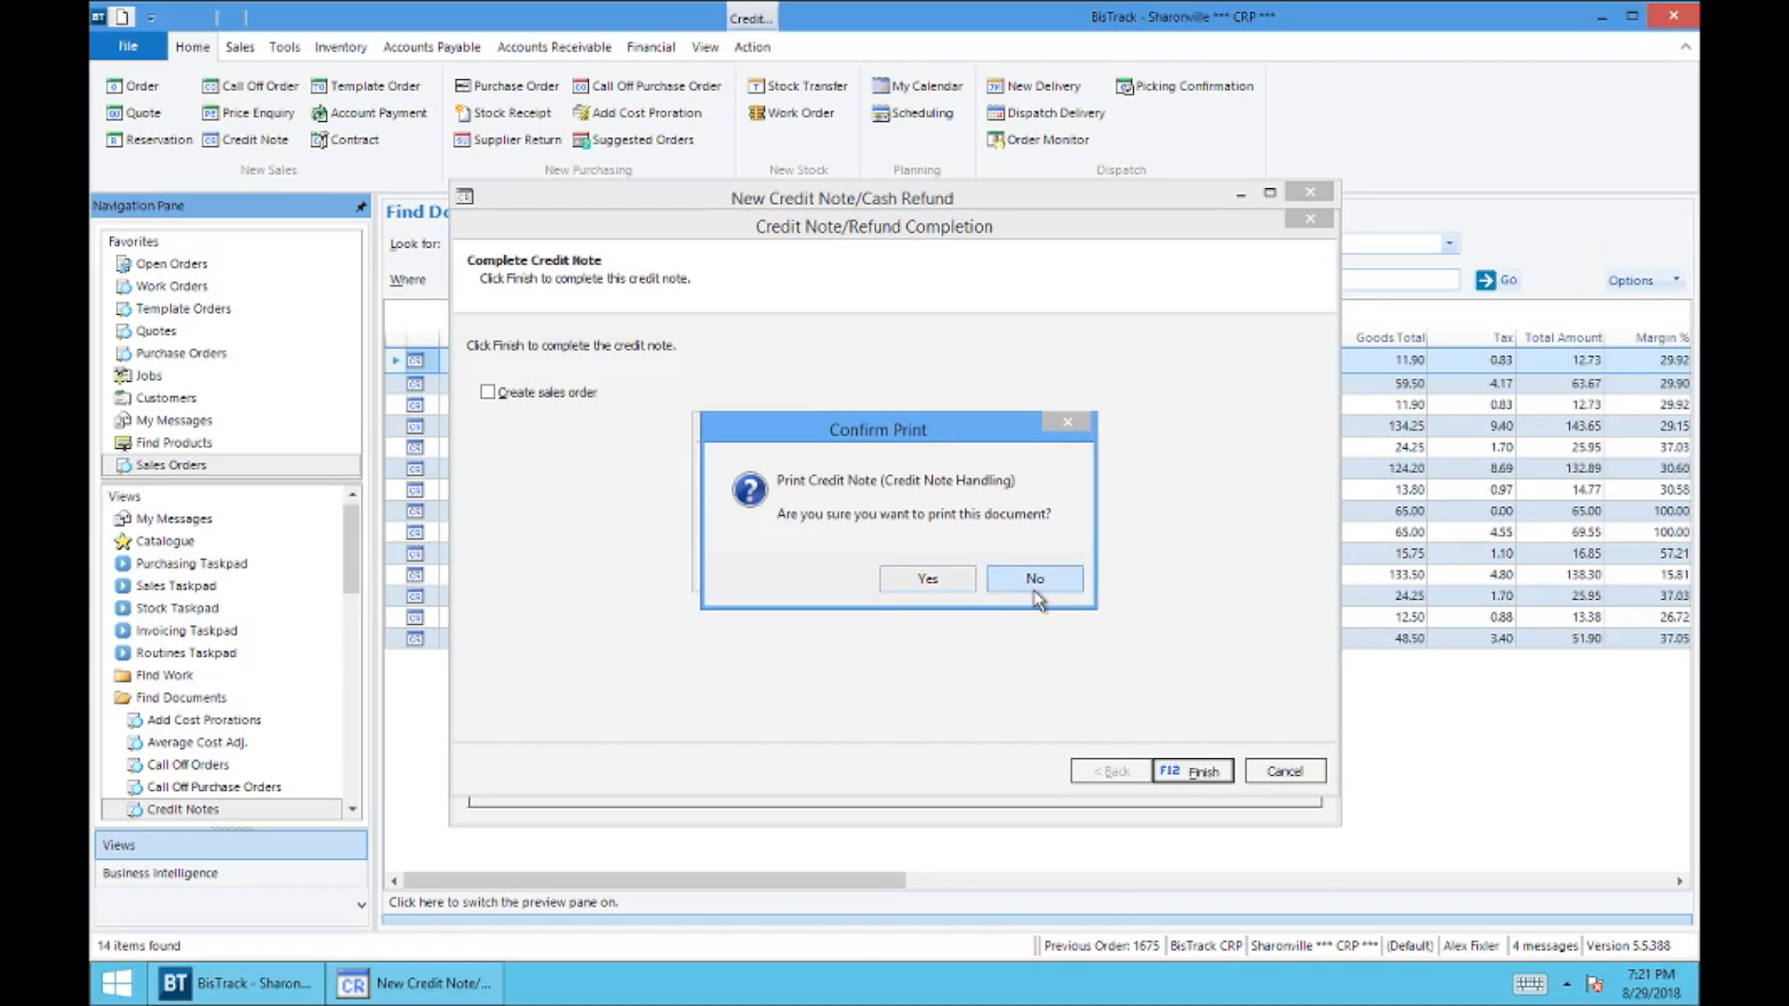
pyautogui.click(1497, 280)
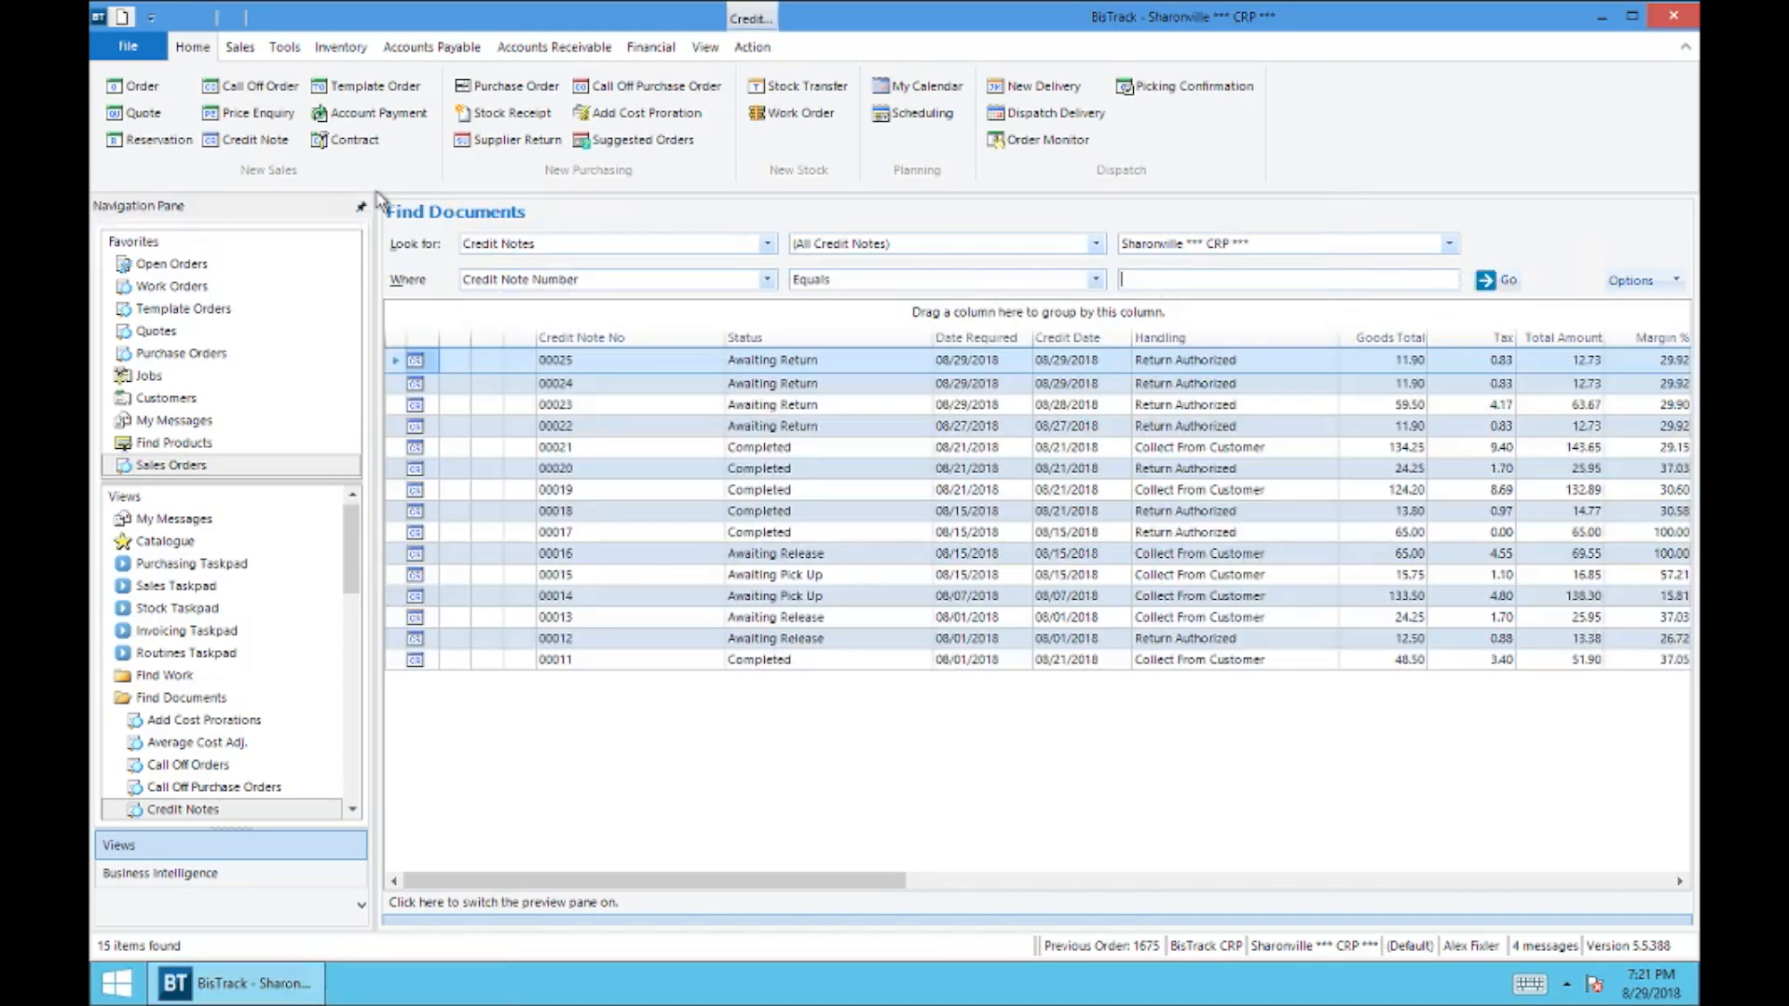